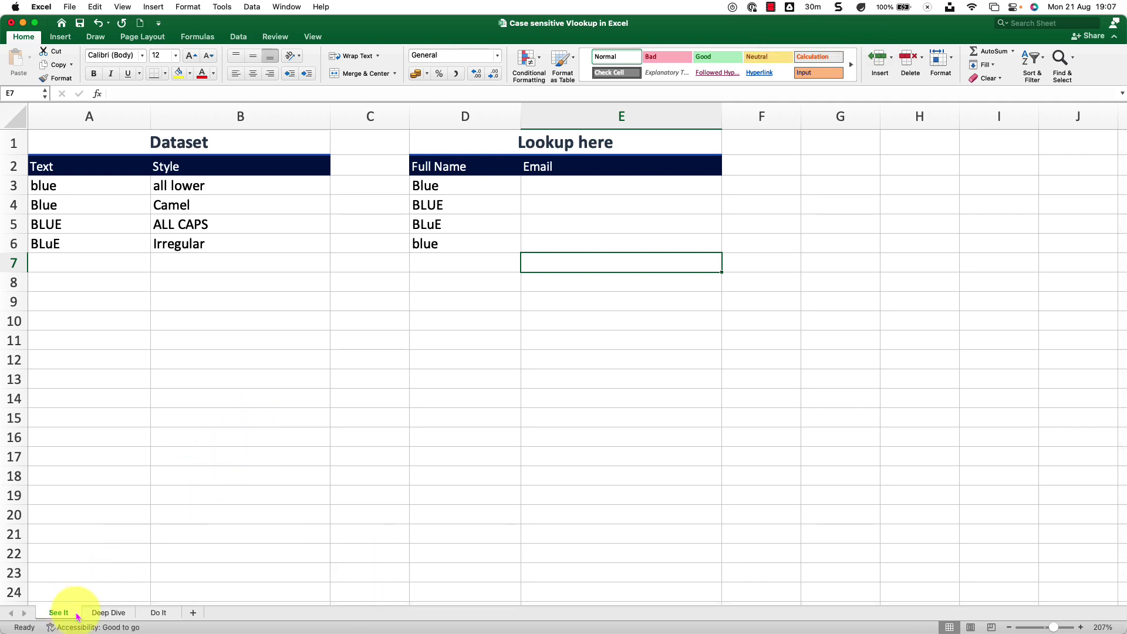
Tour the Deep Dive and Do It sheets, then review D3's name Blue against the See It Dataset styles
left_click(100, 614)
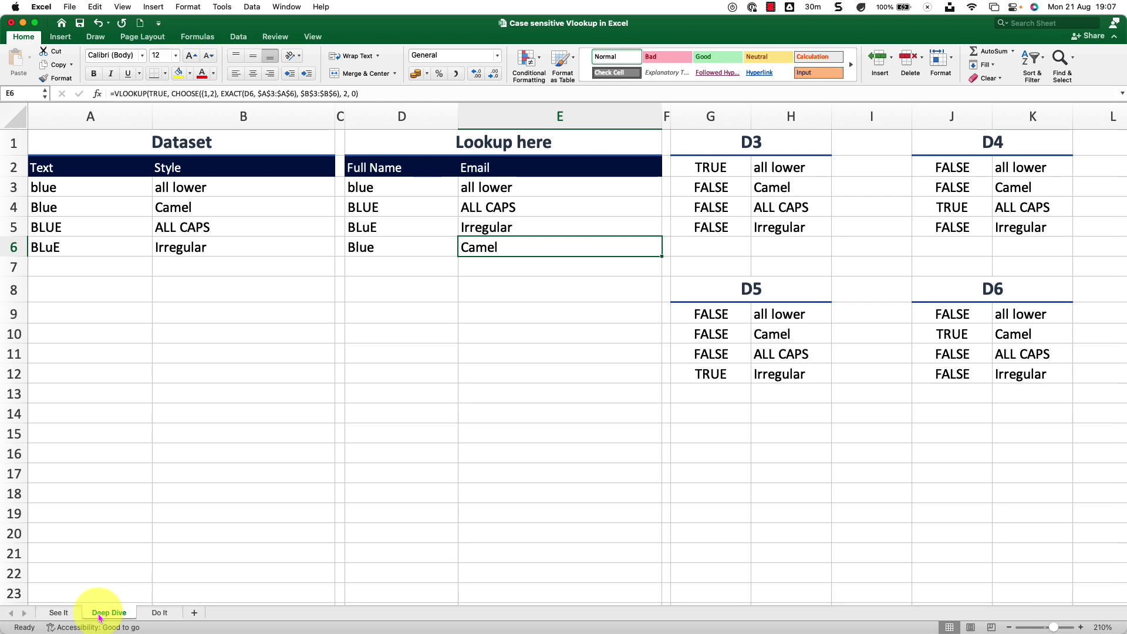
left_click(159, 614)
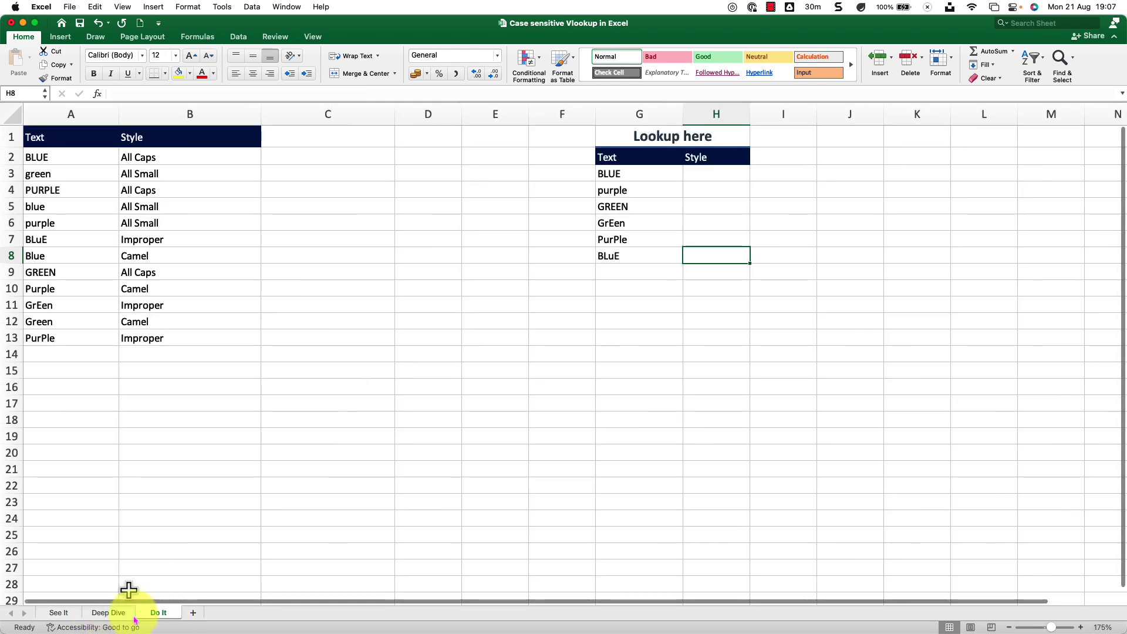
left_click(64, 616)
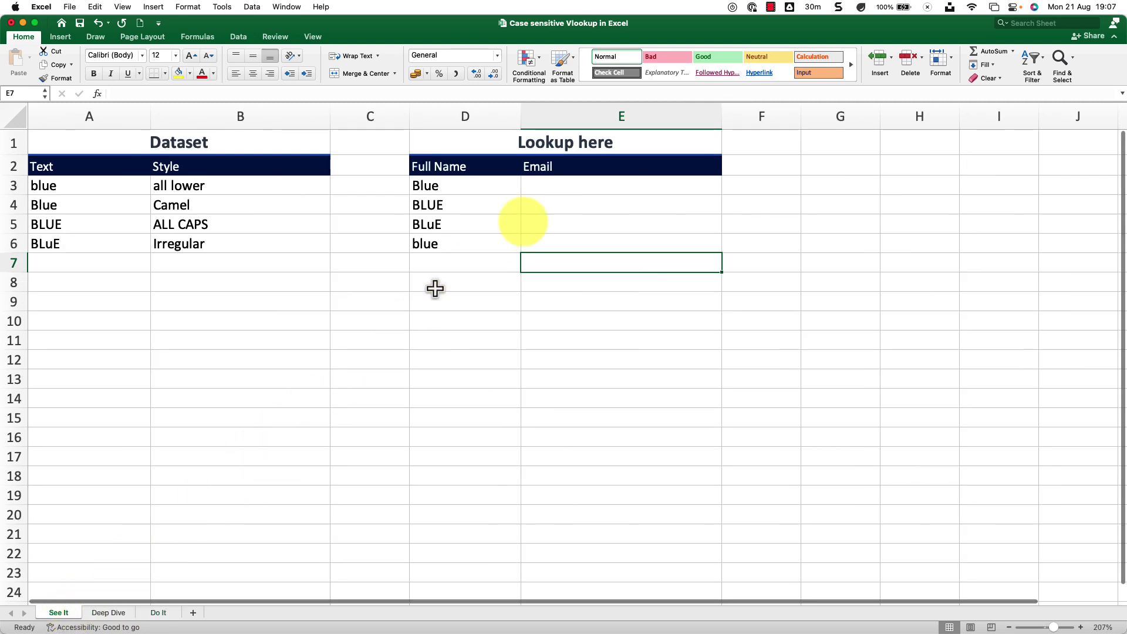
left_click(563, 187)
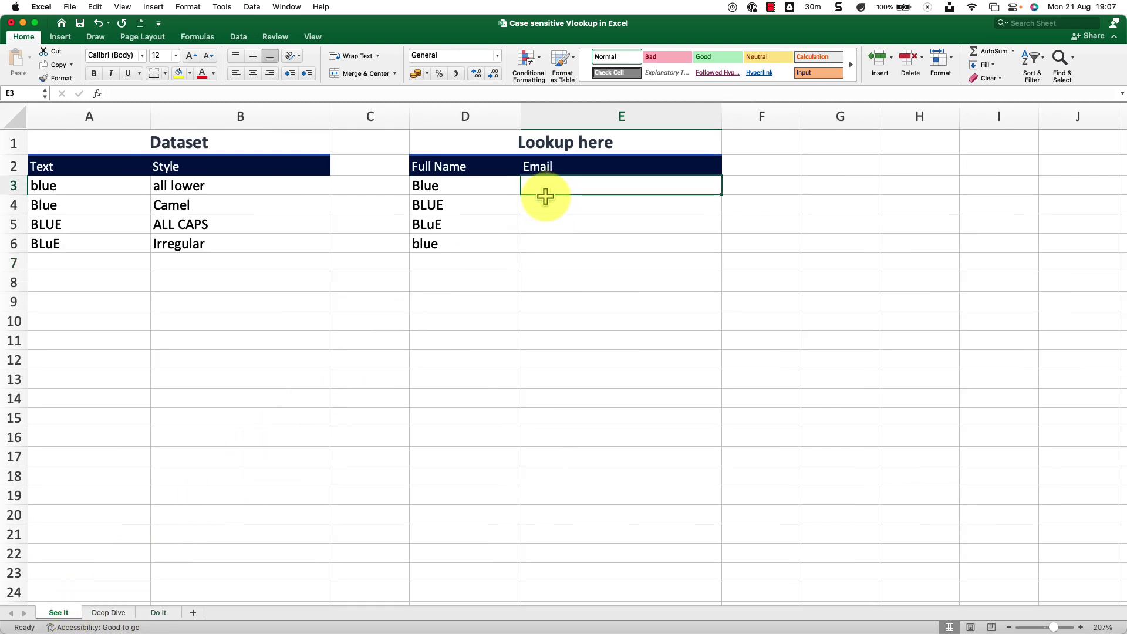
left_click(487, 189)
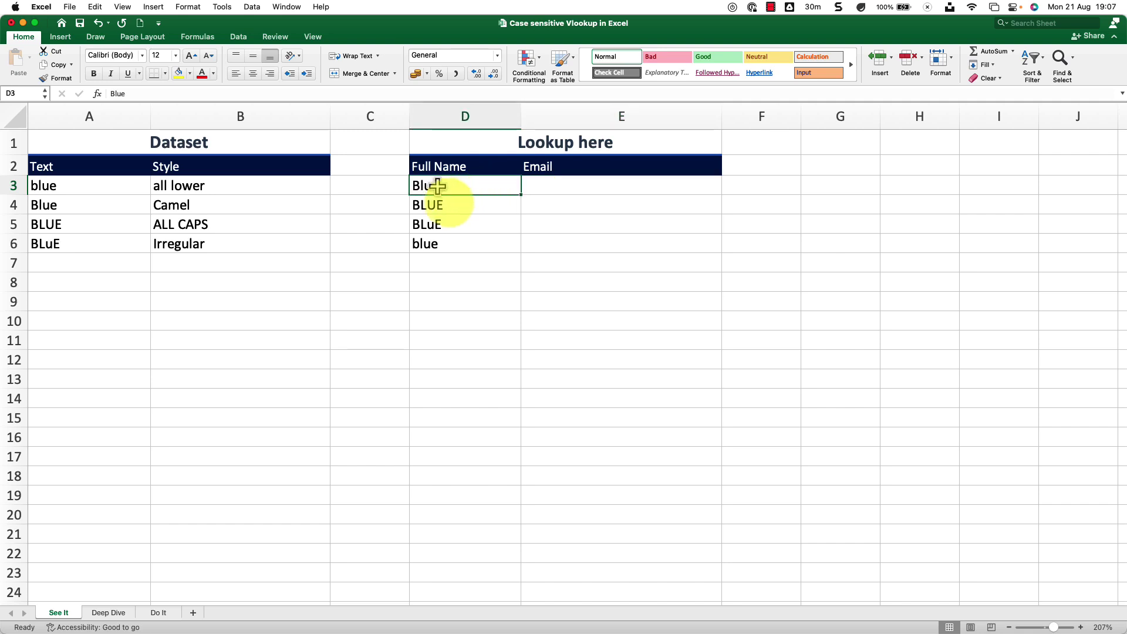
left_click_drag(108, 166, 206, 231)
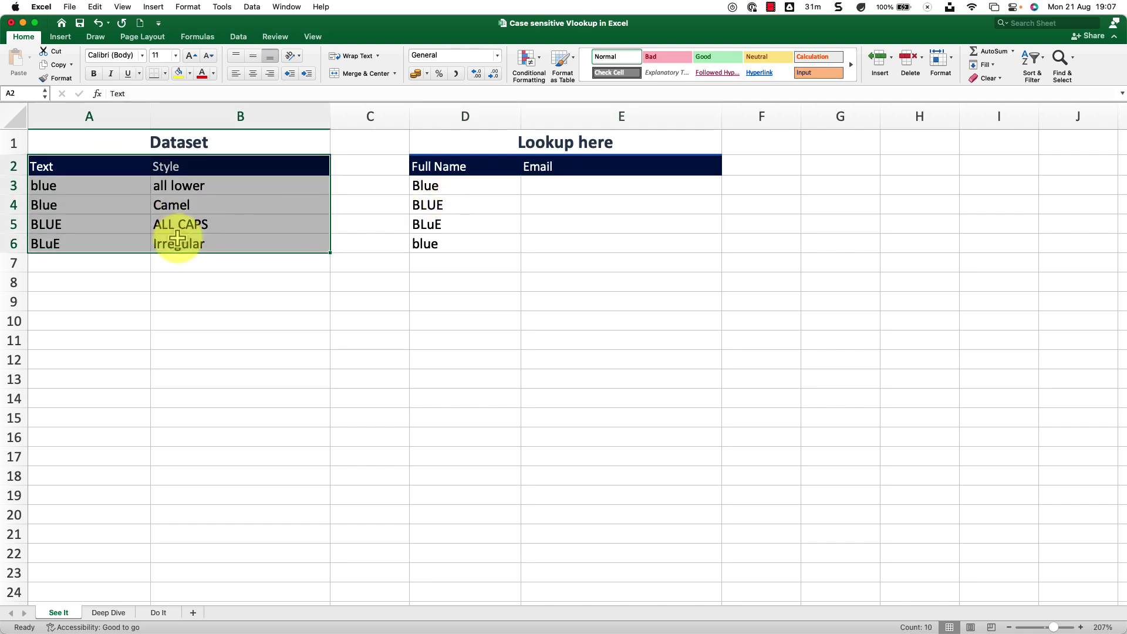
left_click(213, 204)
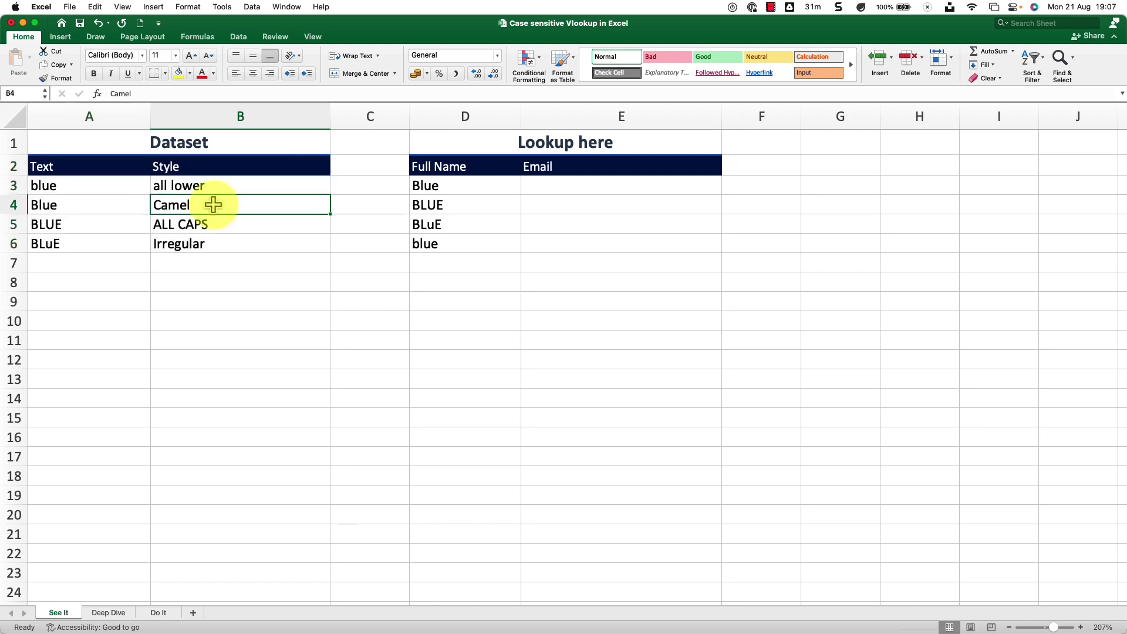
left_click(492, 191)
left_click(574, 186)
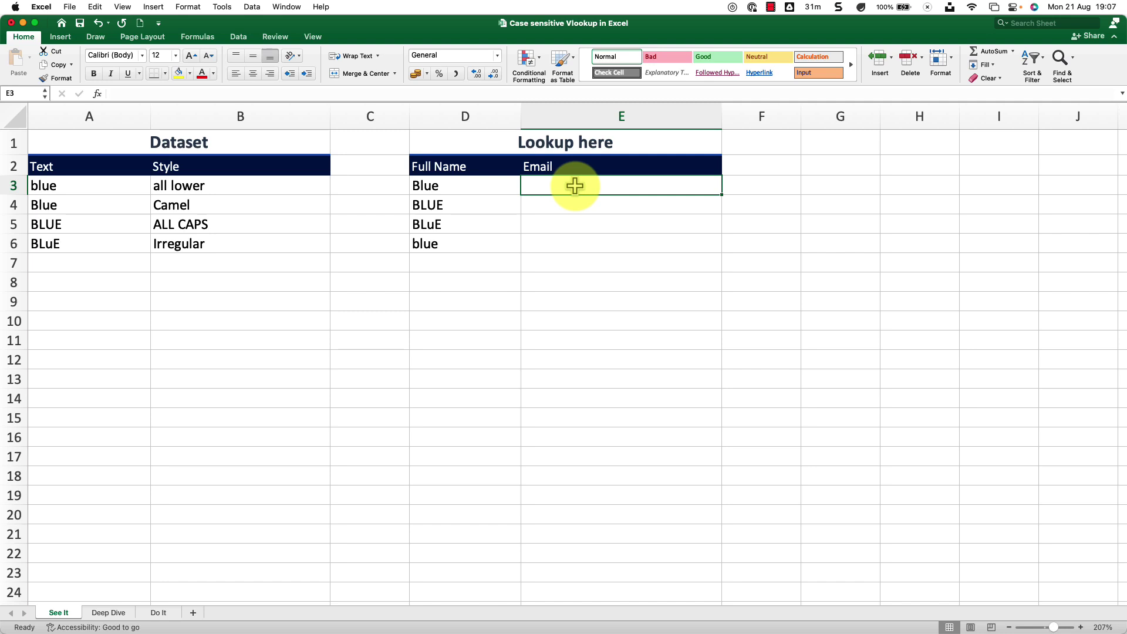
left_click(282, 189)
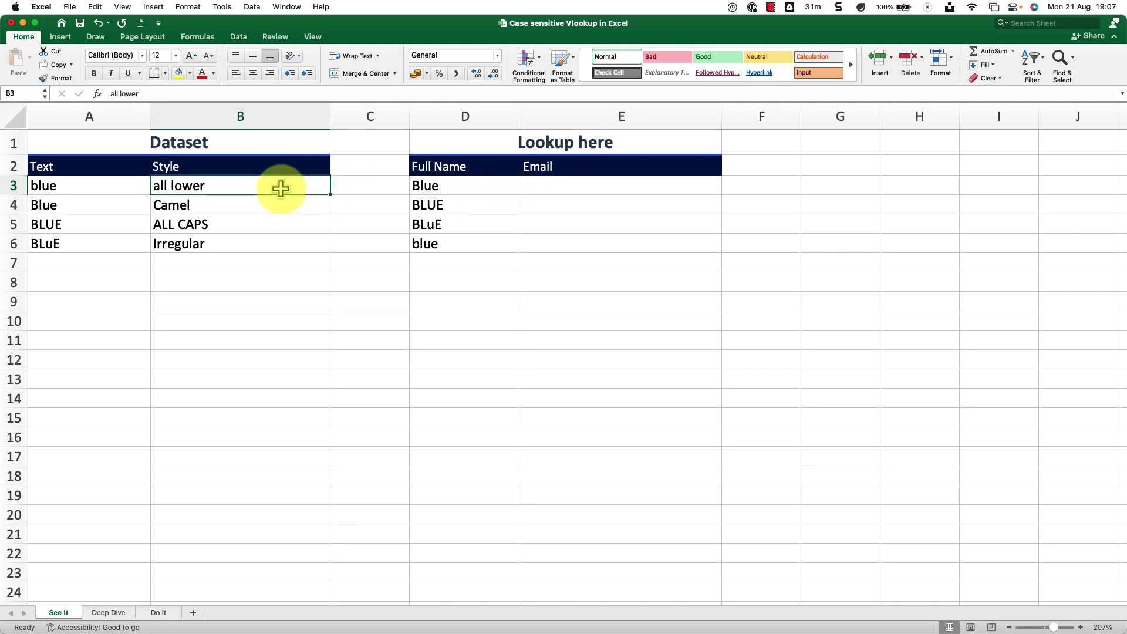
left_click(595, 189)
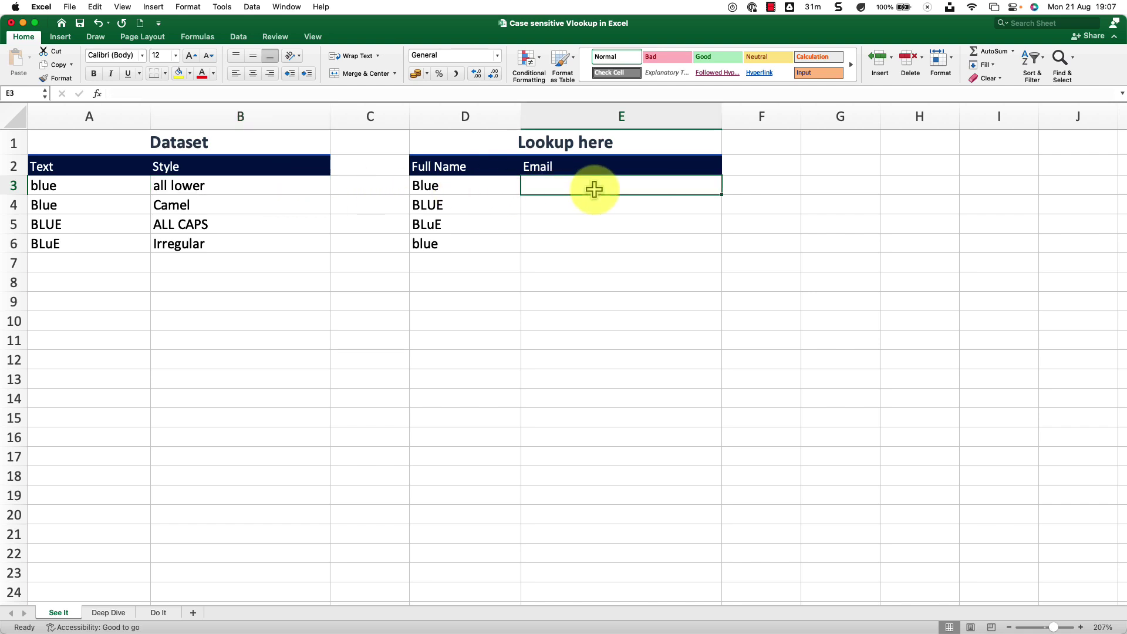
In E3, type the lookup =VLOOKUP(D3, $A$3:$B$6, 2, 0) with the table range absolute
type("=vl")
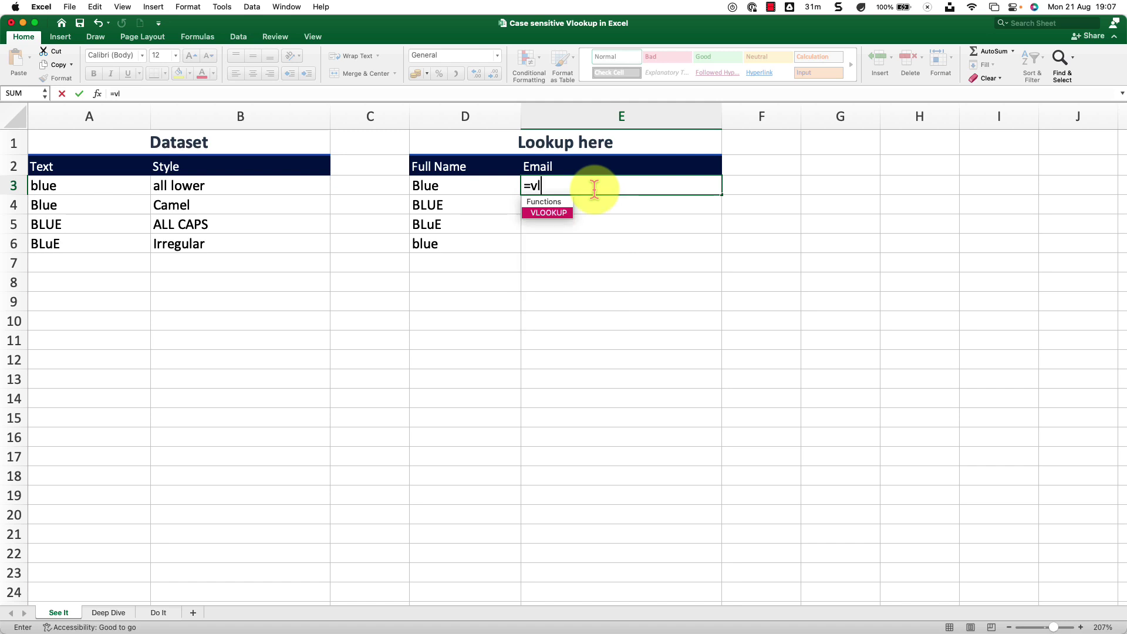
key("Tab")
left_click(485, 186)
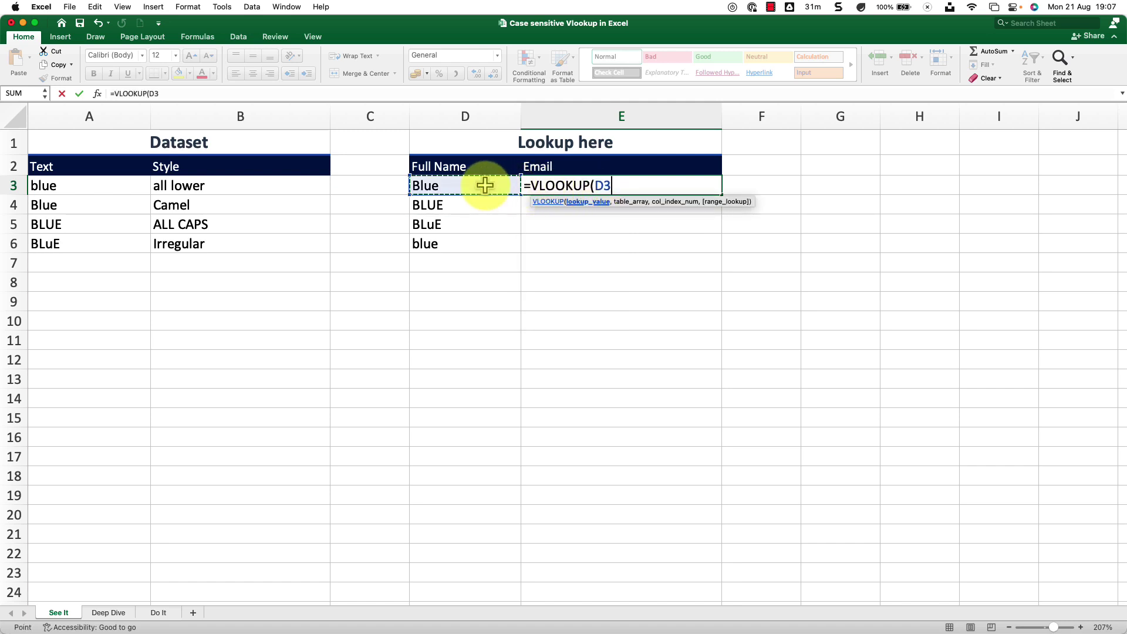
type(",")
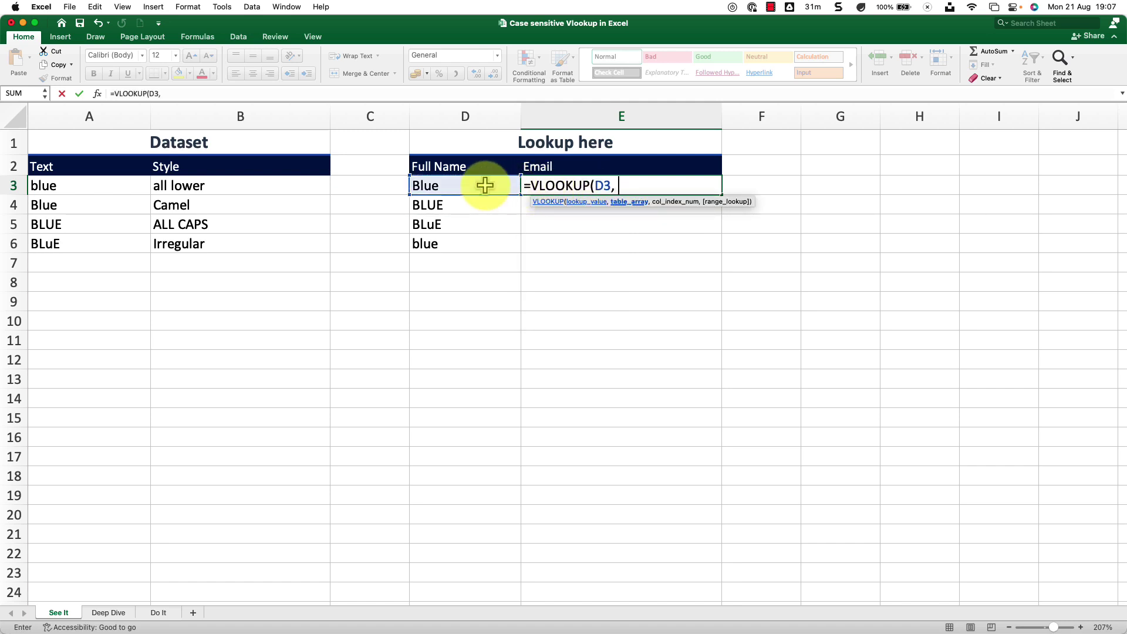
left_click_drag(113, 187, 216, 238)
key("cmd+t")
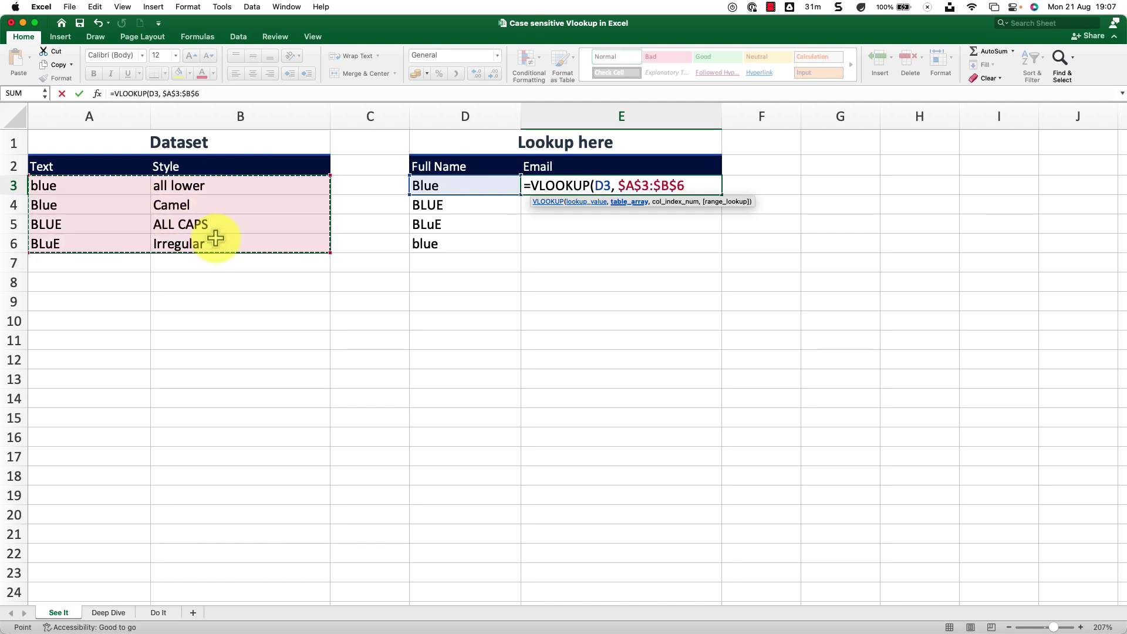
type(",")
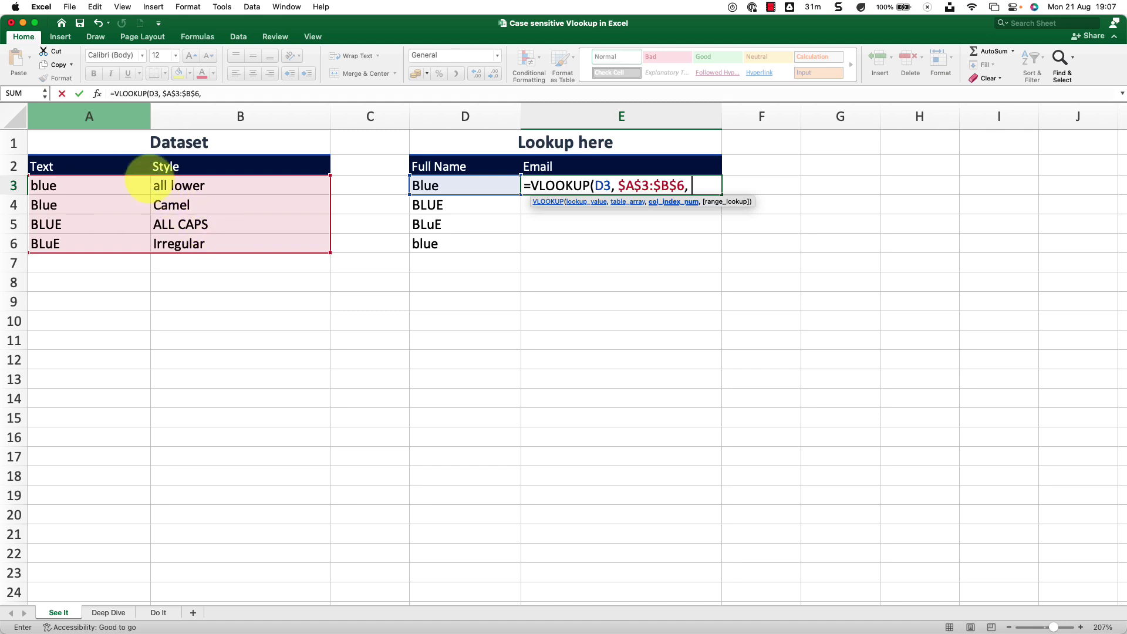
type("2")
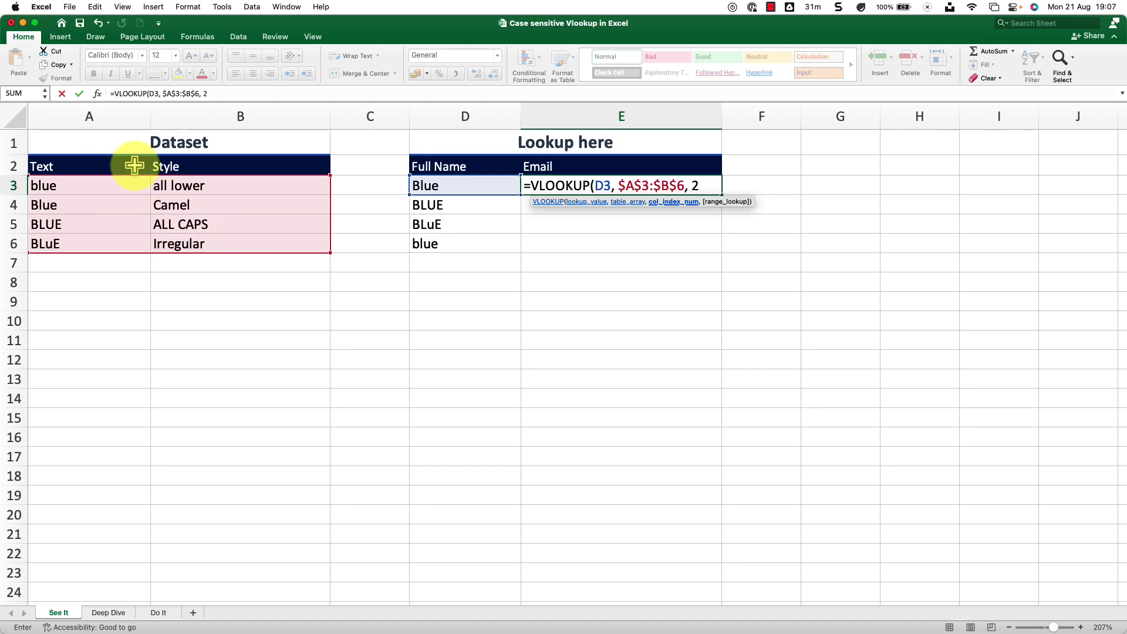
type(", ")
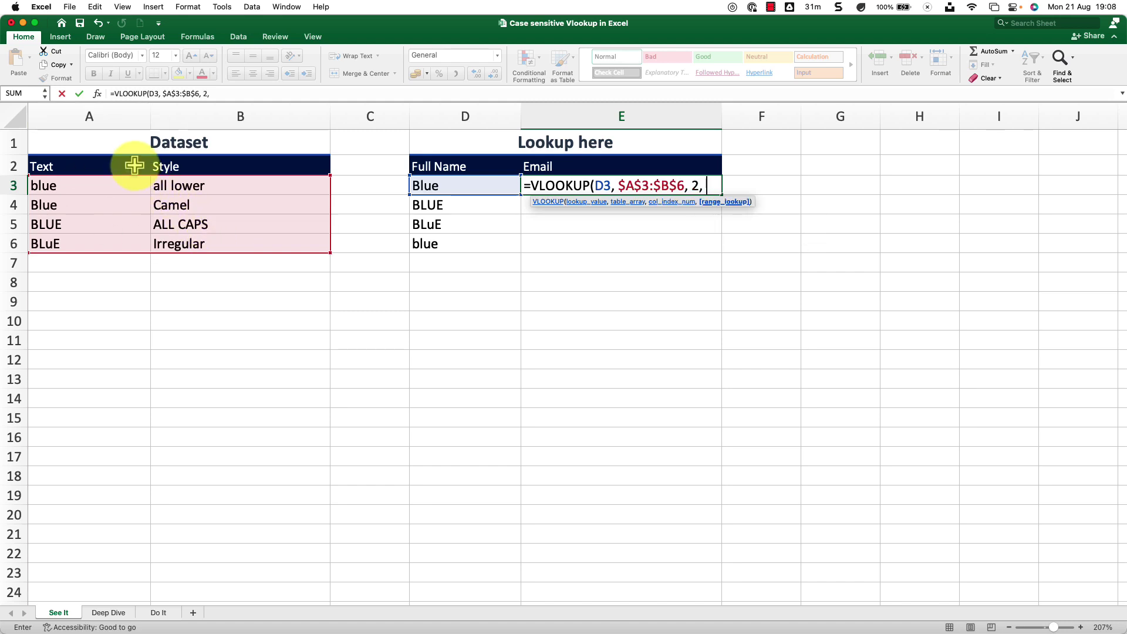
type("0)")
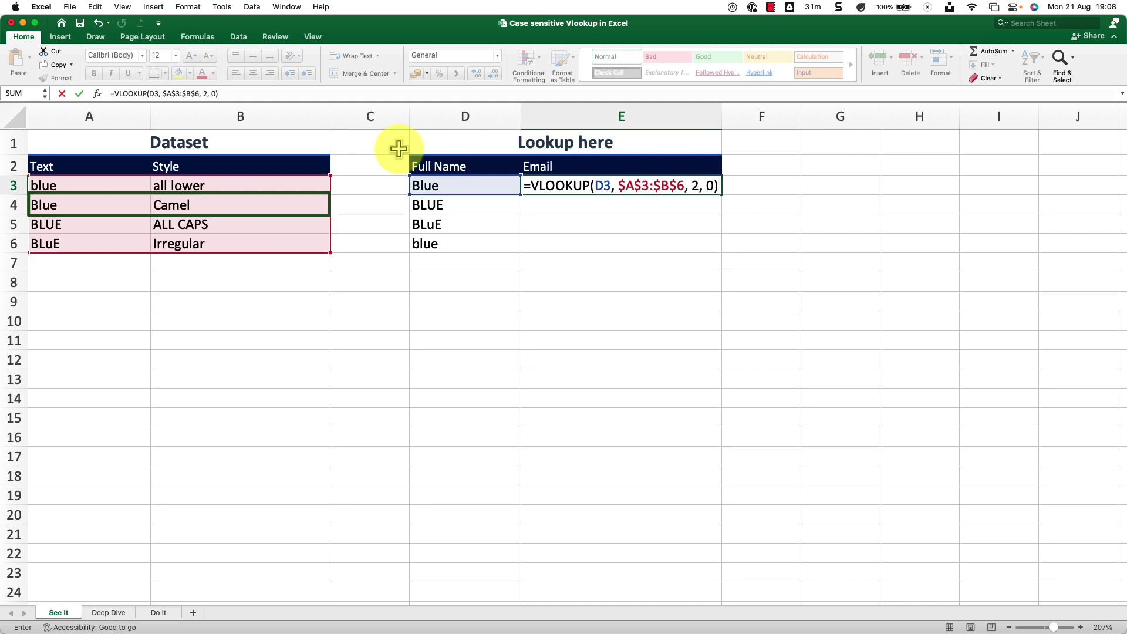
Enter the VLOOKUP in E3 and fill it down through E6
key("Return")
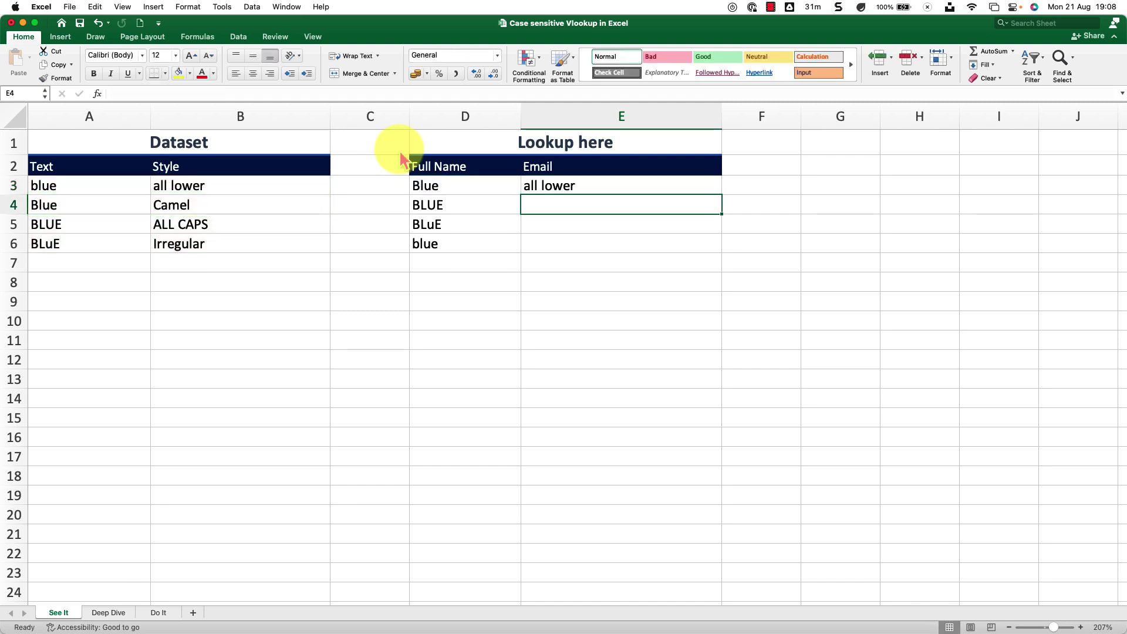
left_click_drag(141, 185, 247, 192)
left_click(612, 186)
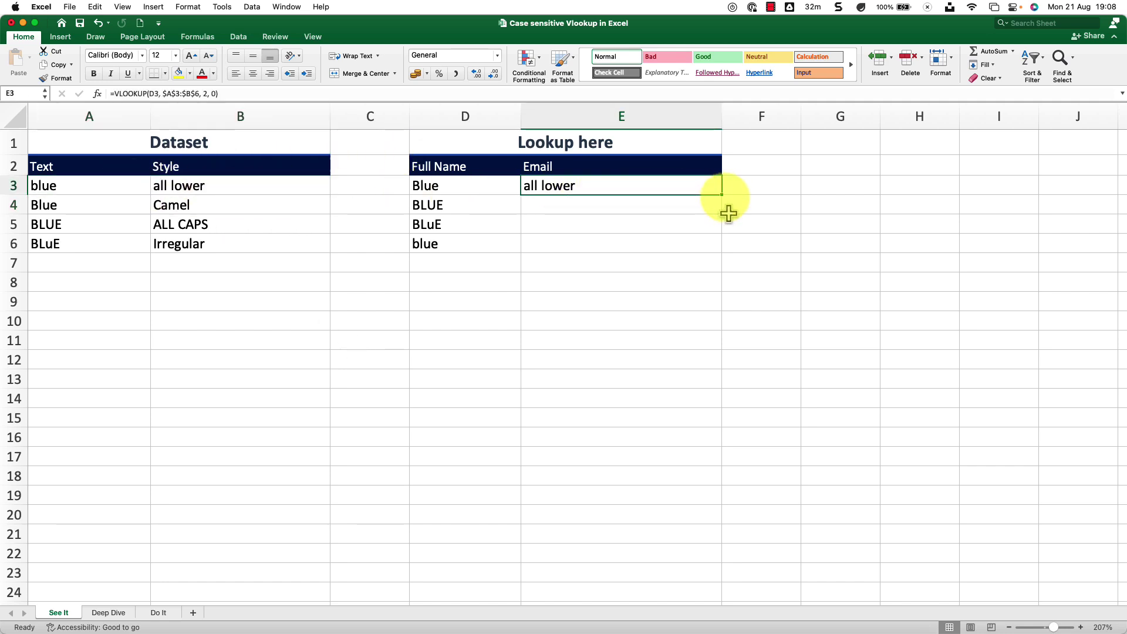
left_click_drag(722, 194, 723, 244)
key("Down")
Compare the all lower results with the Dataset styles, then select E3:E6 for clearing
left_click_drag(171, 202, 201, 239)
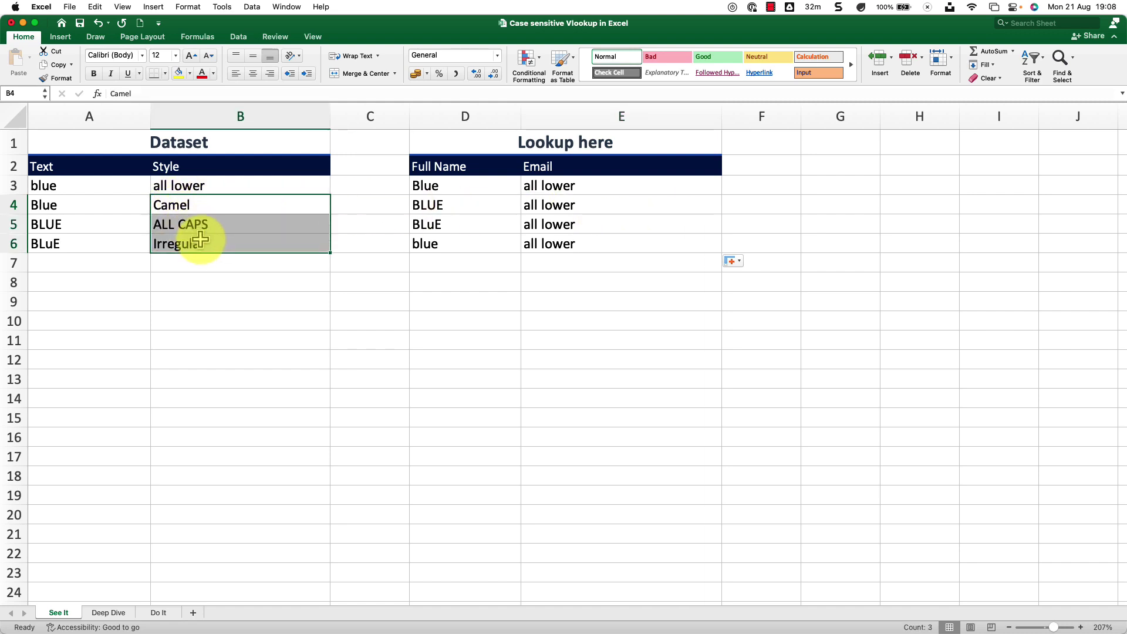
left_click_drag(96, 186, 214, 187)
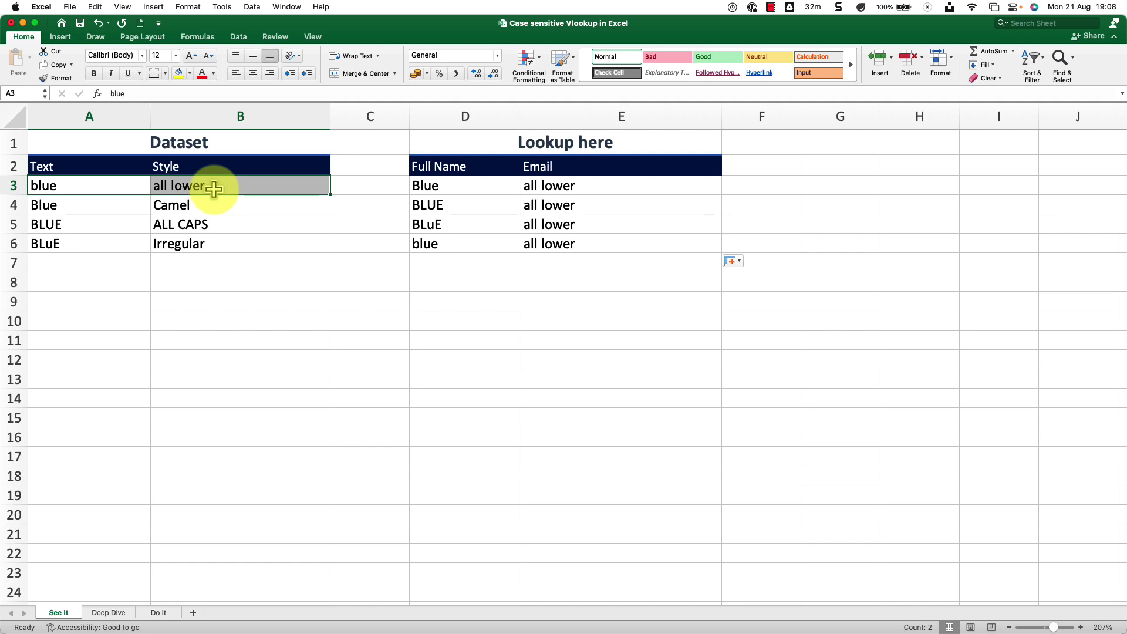
left_click(448, 193)
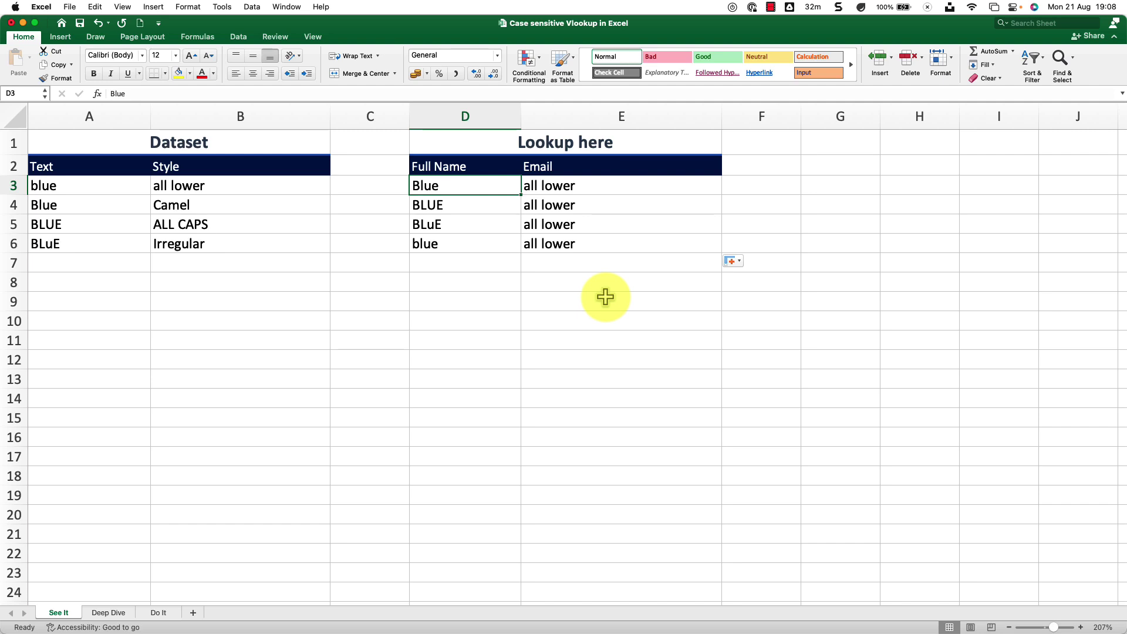
left_click_drag(599, 188, 613, 250)
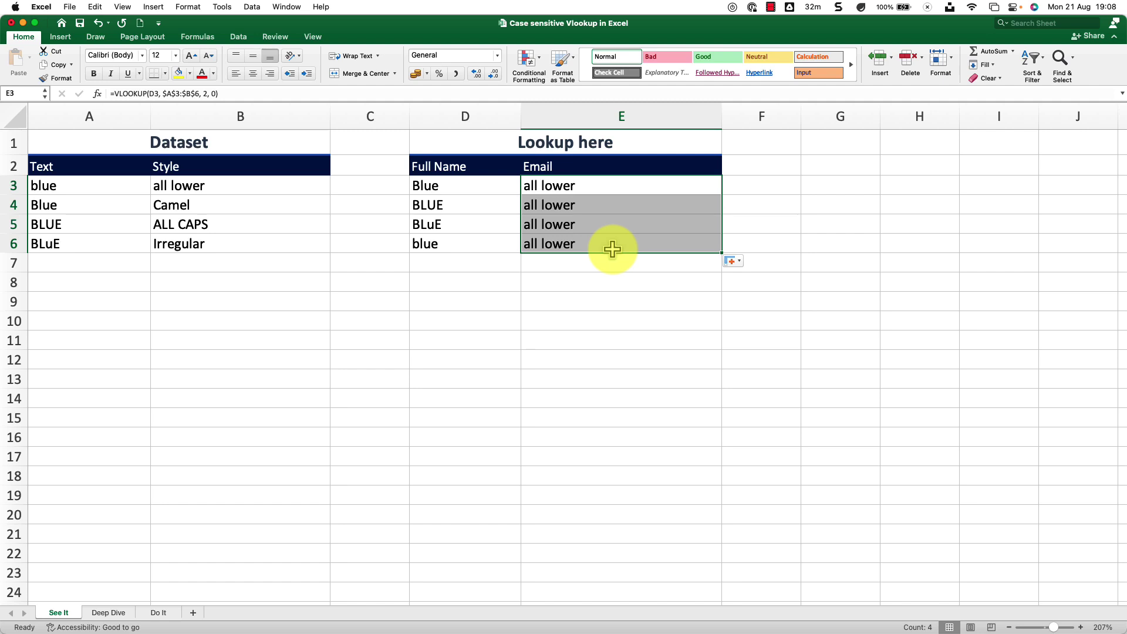
Clear the plain VLOOKUP results from E3:E6
key("Delete")
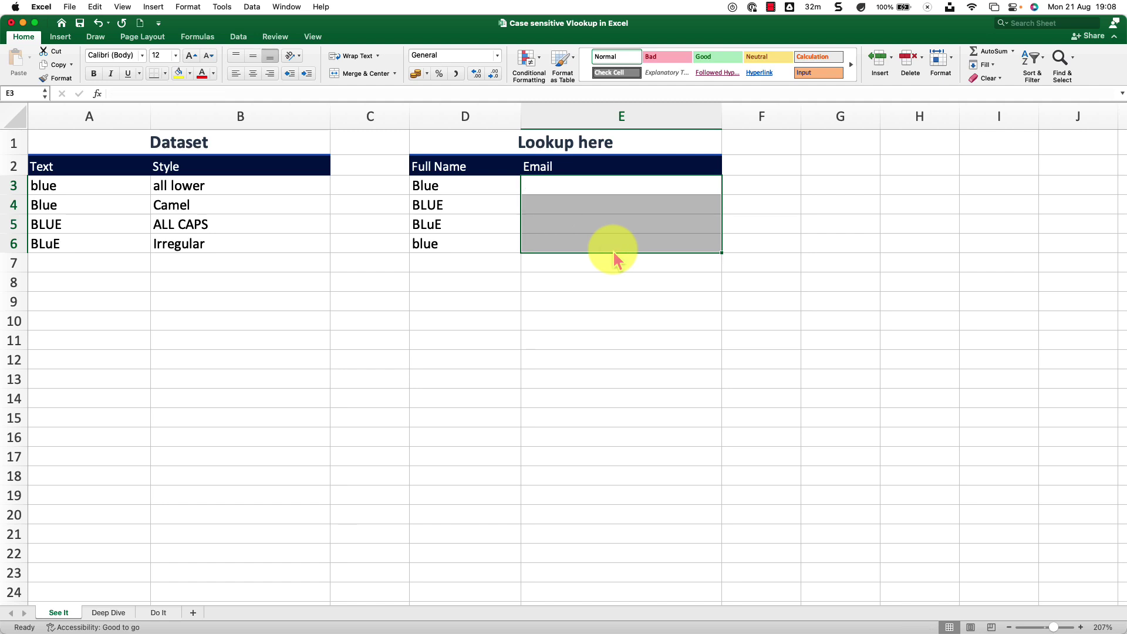
key("Down")
key("Down")
key("Down")
key("Down")
key("Down")
key("Left")
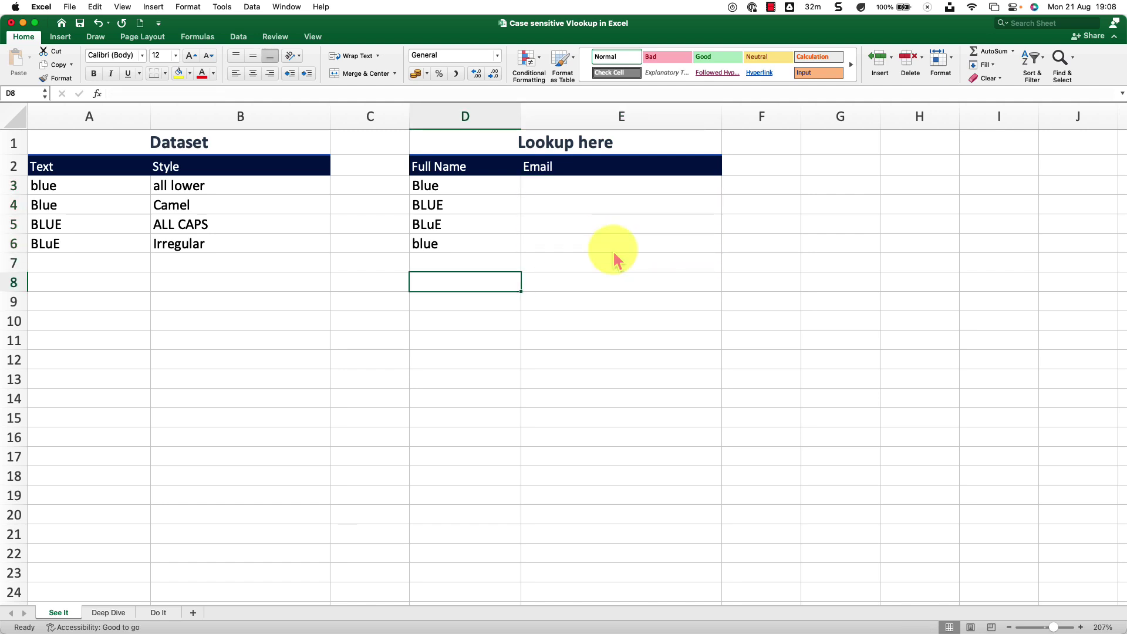
key("Left")
key("Up")
key("Up")
key("Up")
key("Up")
key("Up")
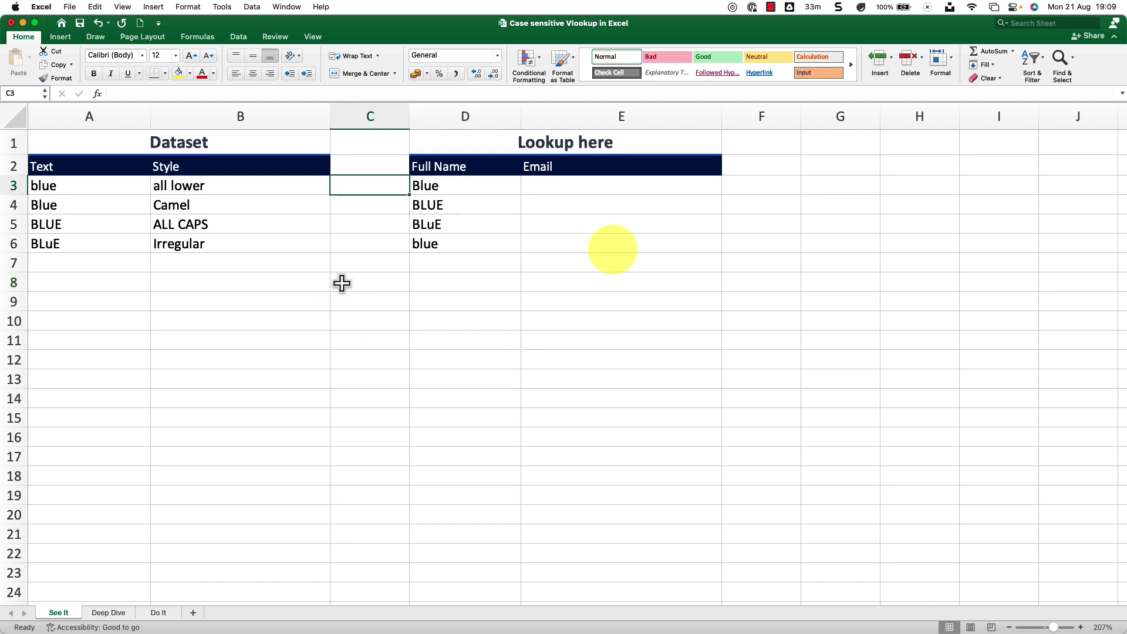
In D8, type the test formula =EXACT(D3, A3:A6)
left_click(463, 284)
type("=exa")
key("Tab")
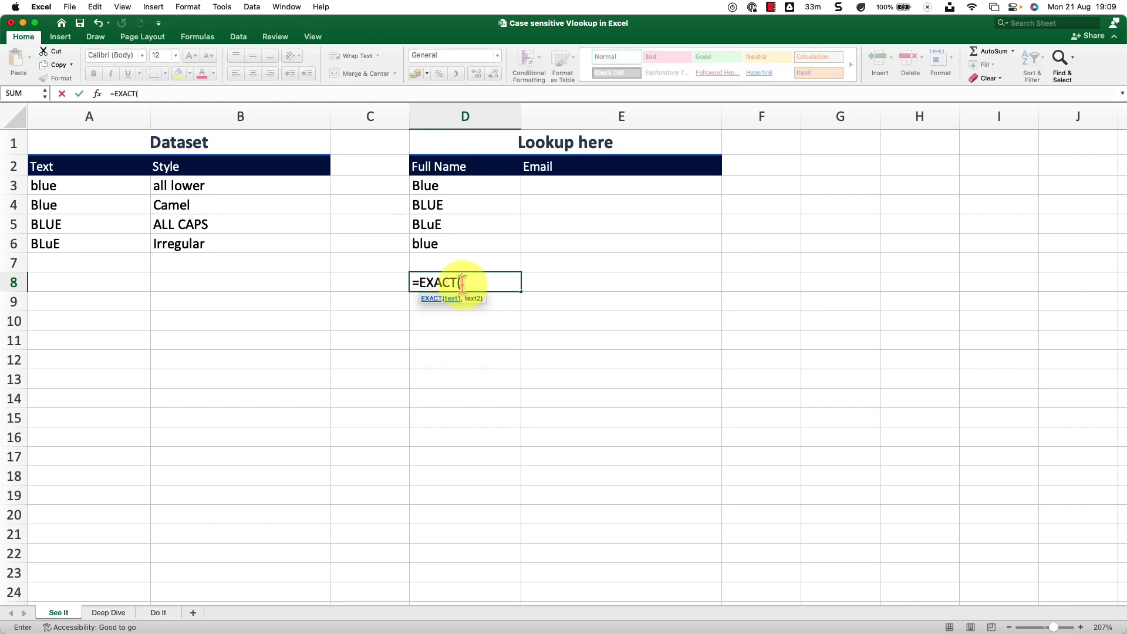
left_click(457, 189)
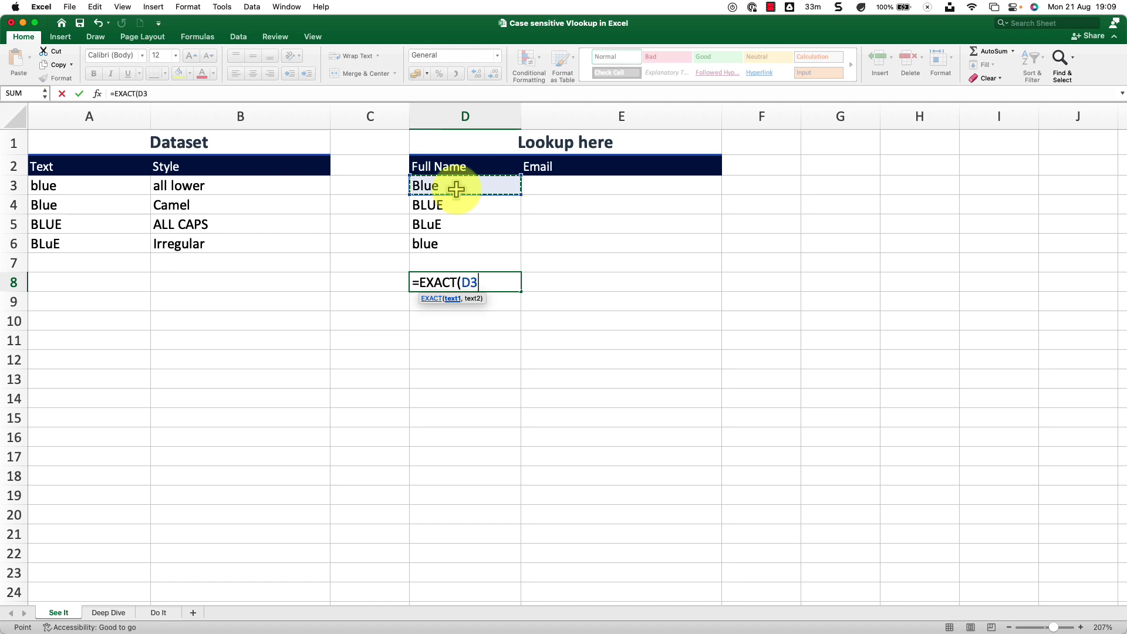
type(",")
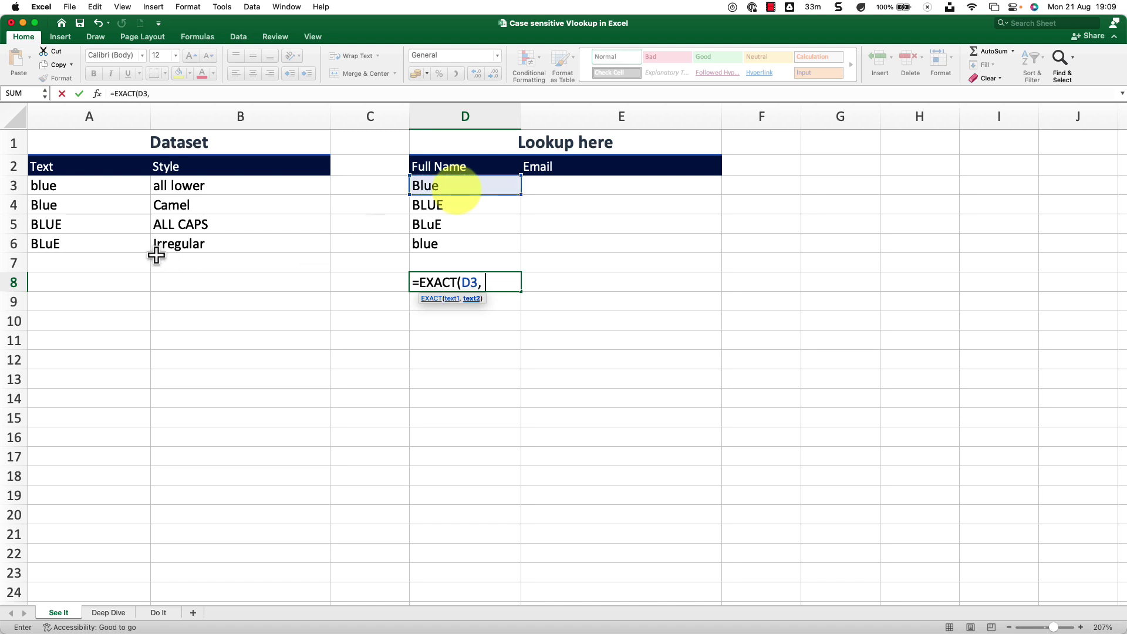
left_click(116, 185)
left_click_drag(116, 186, 118, 239)
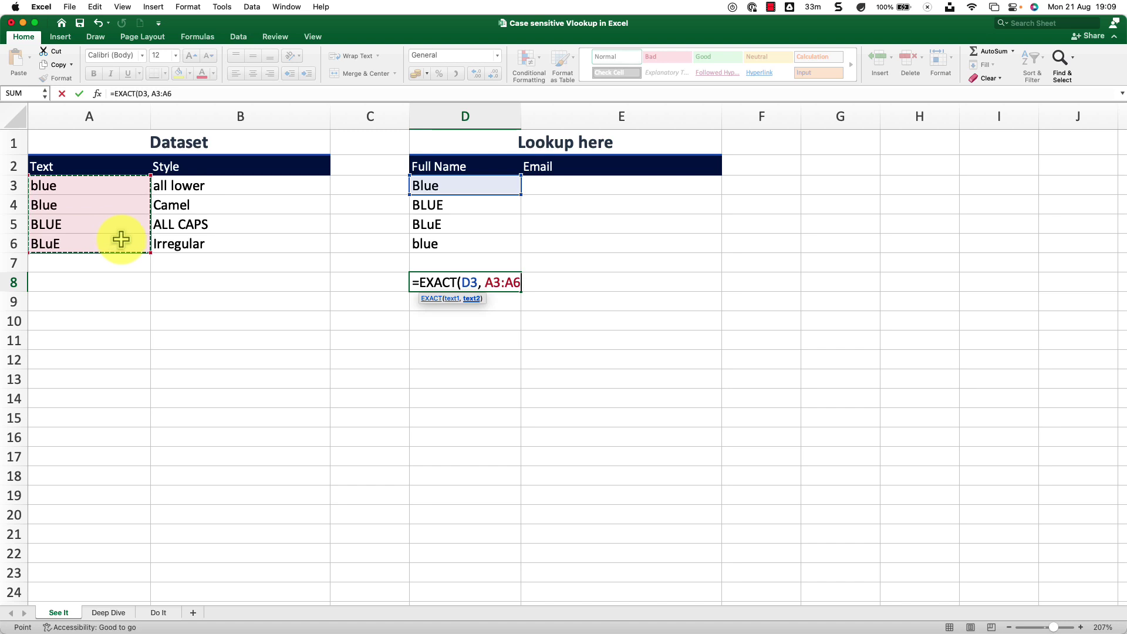
type(")")
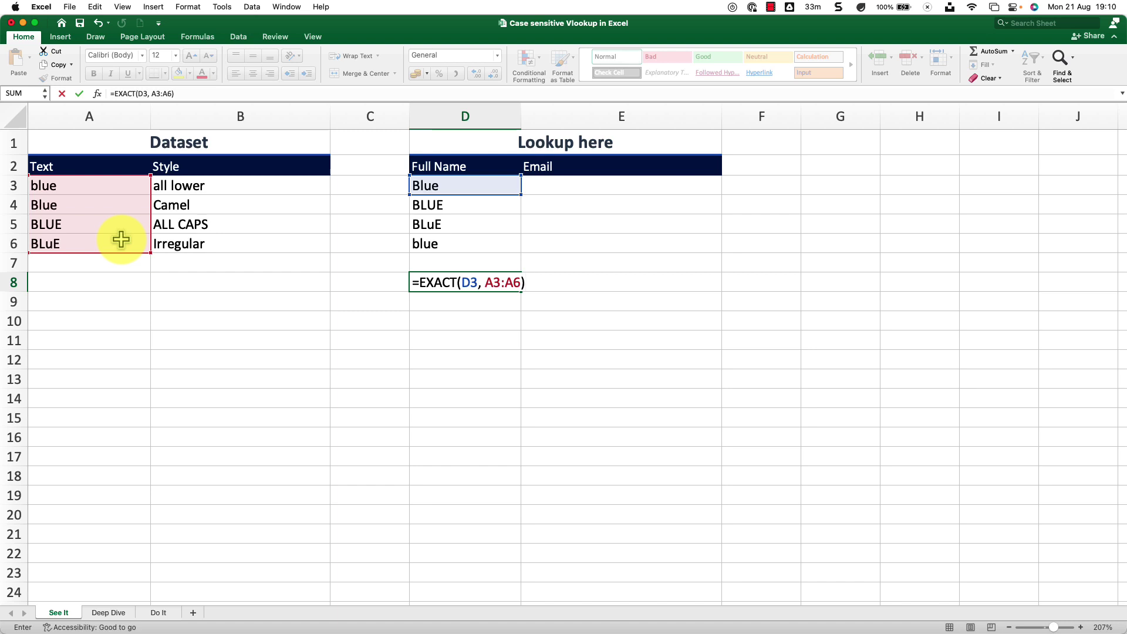
Enter the EXACT formula in D8 and inspect its TRUE/FALSE spill against the Dataset names
key("Return")
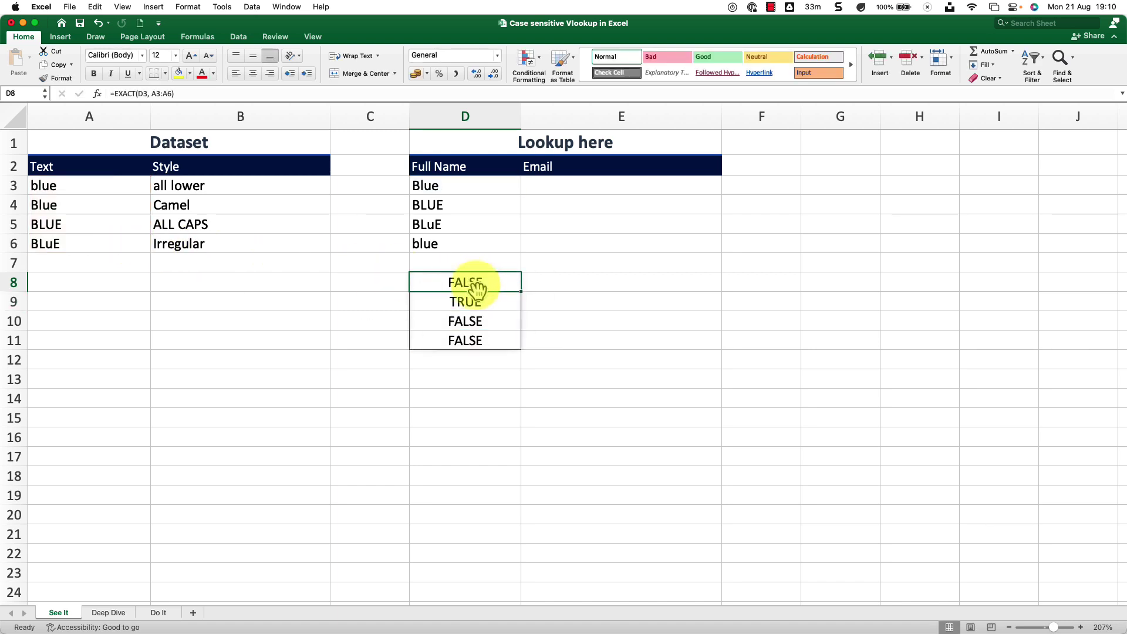
left_click(450, 189)
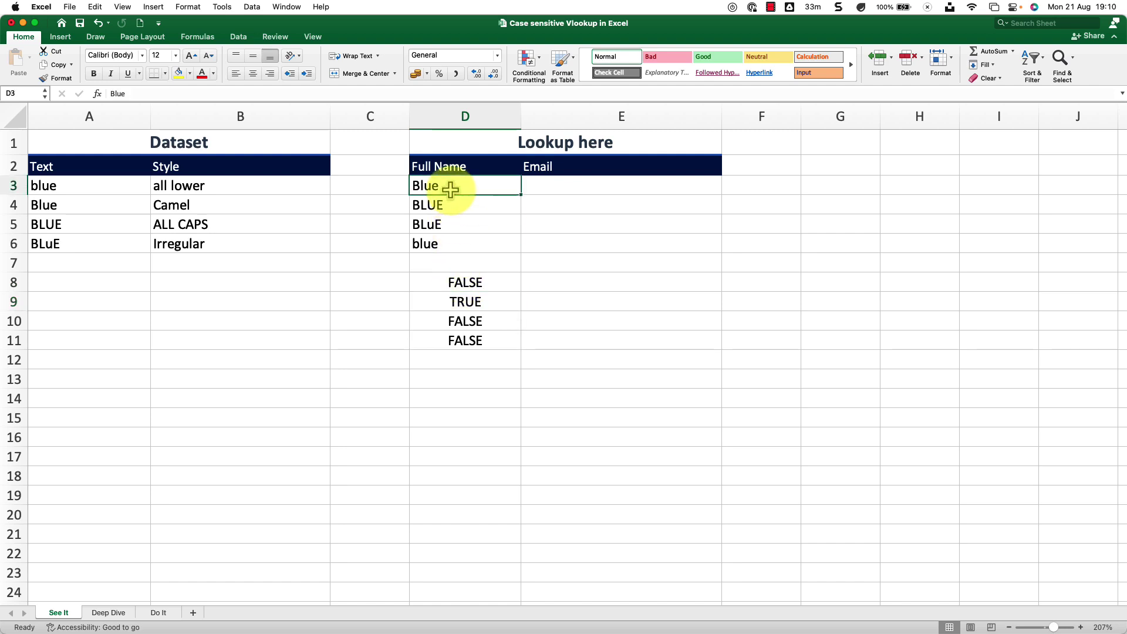
left_click(89, 204)
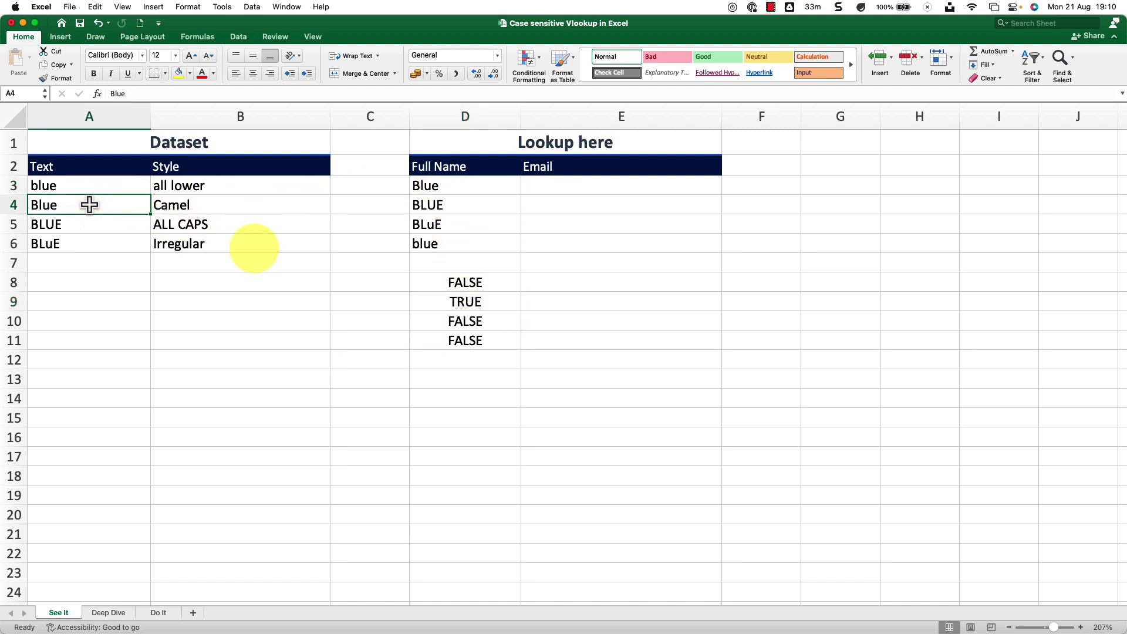
left_click(487, 303)
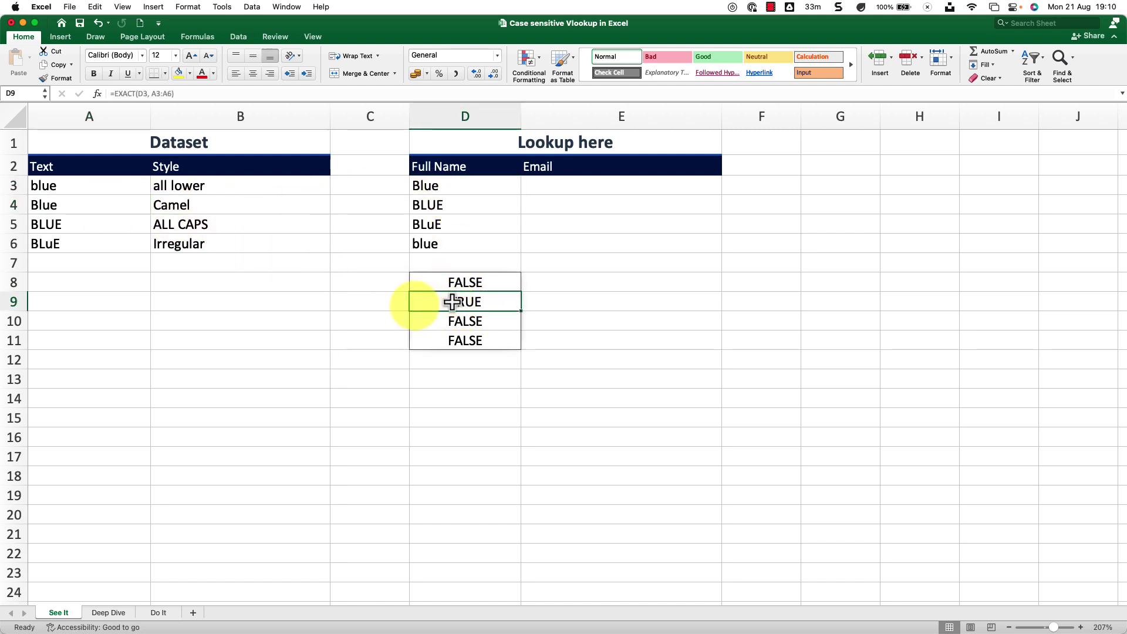
left_click(395, 302)
left_click(468, 304)
left_click(465, 283)
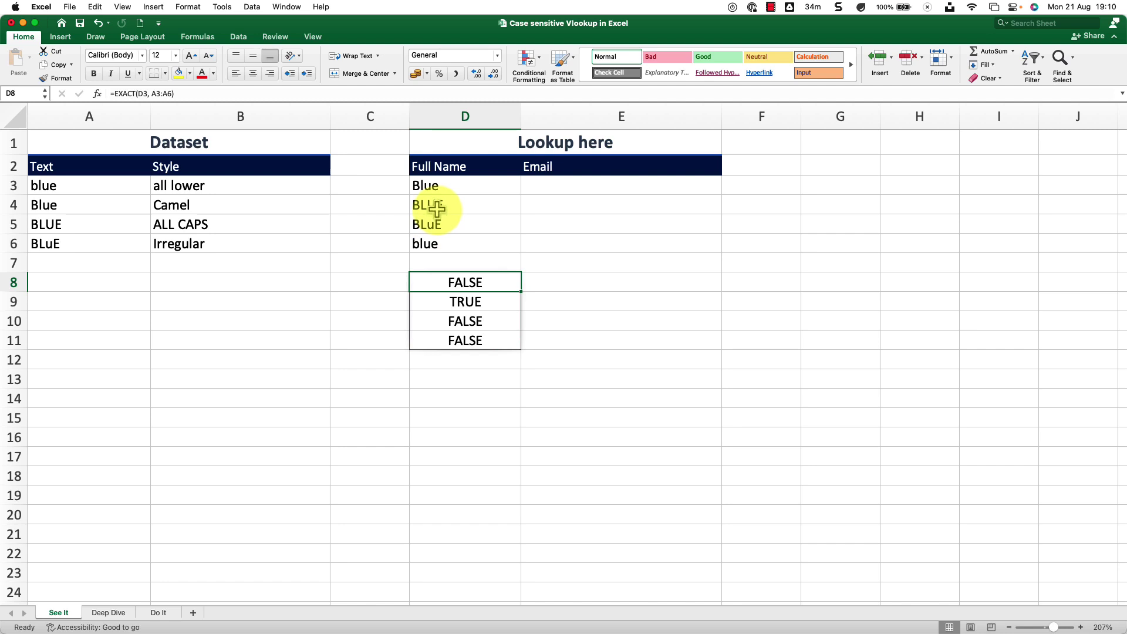
left_click(444, 322)
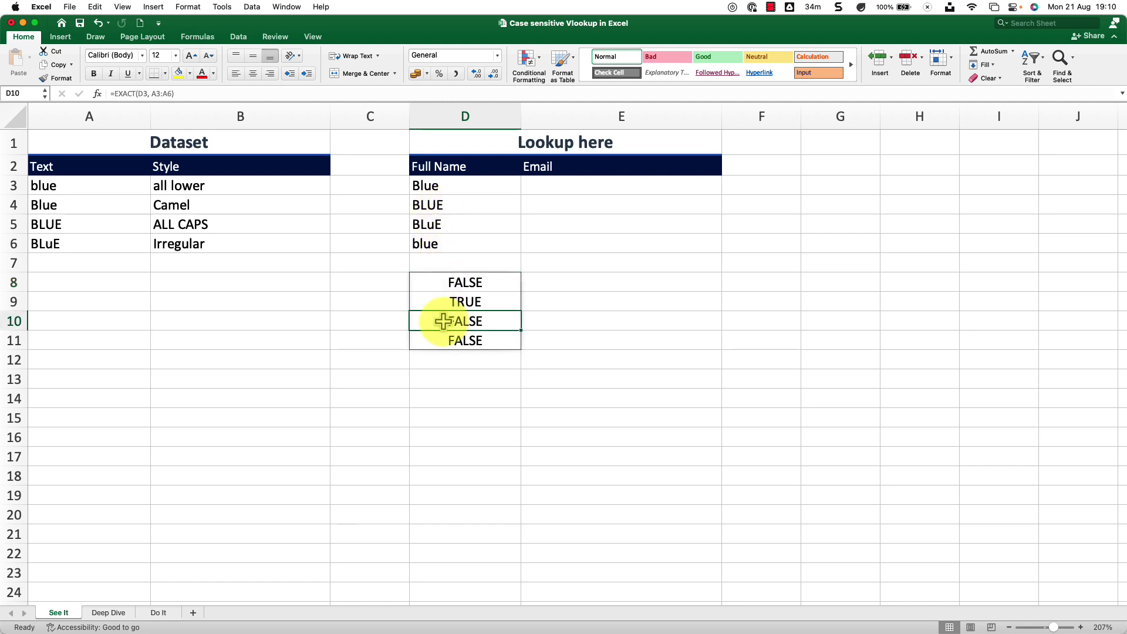
left_click(448, 282)
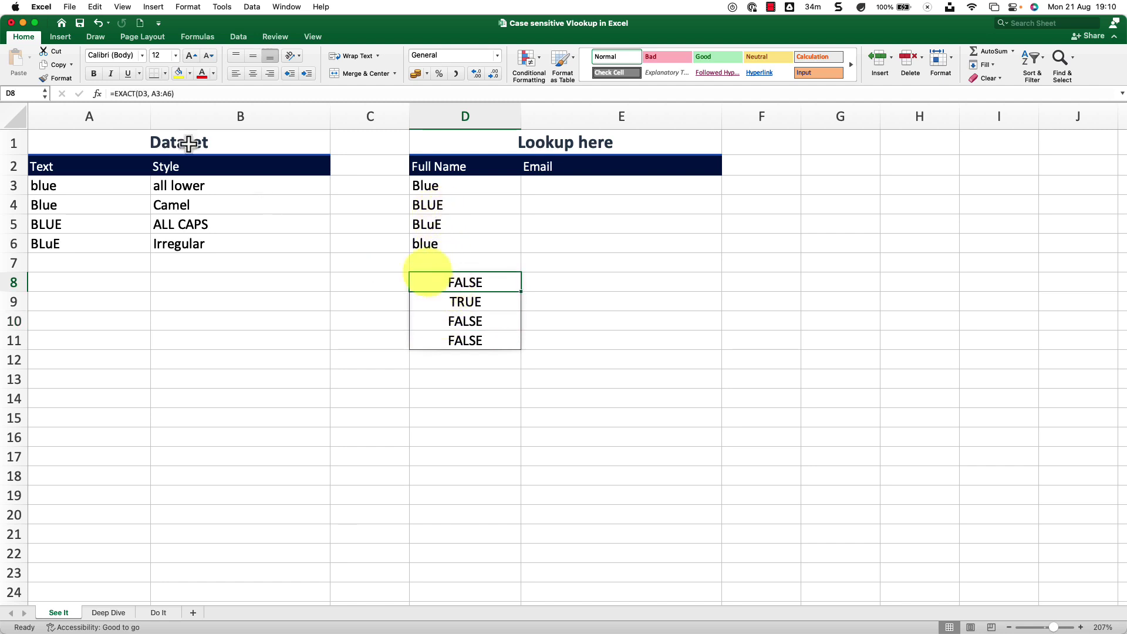
Change the EXACT comparison from D3 to D4 and check the new TRUE in D10
left_click(145, 93)
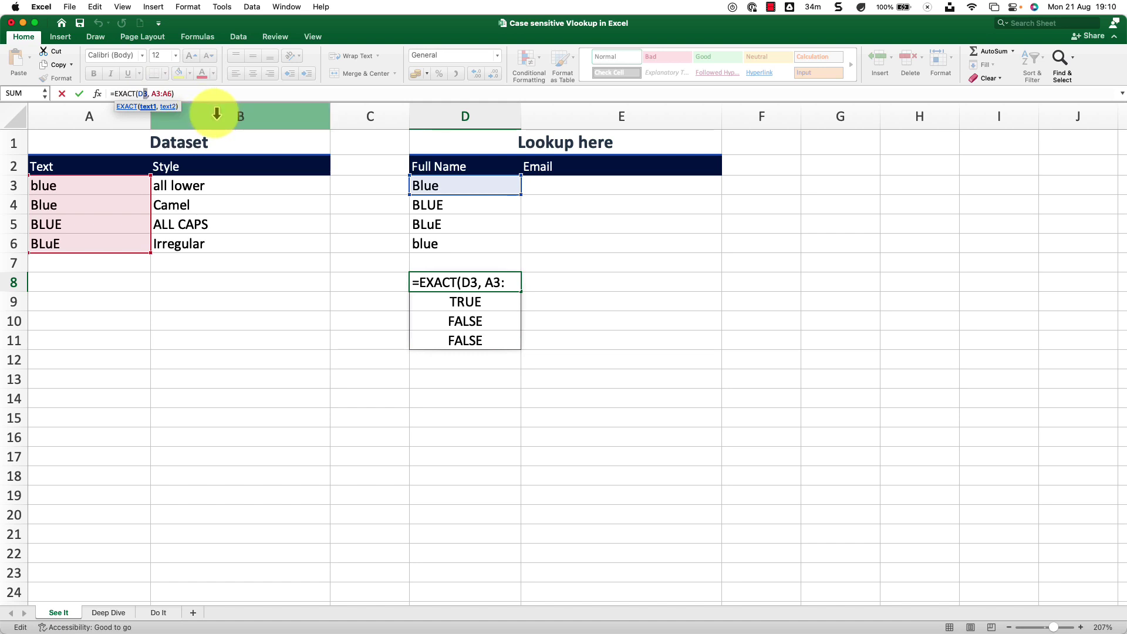
key("BackSpace")
type("4")
key("Return")
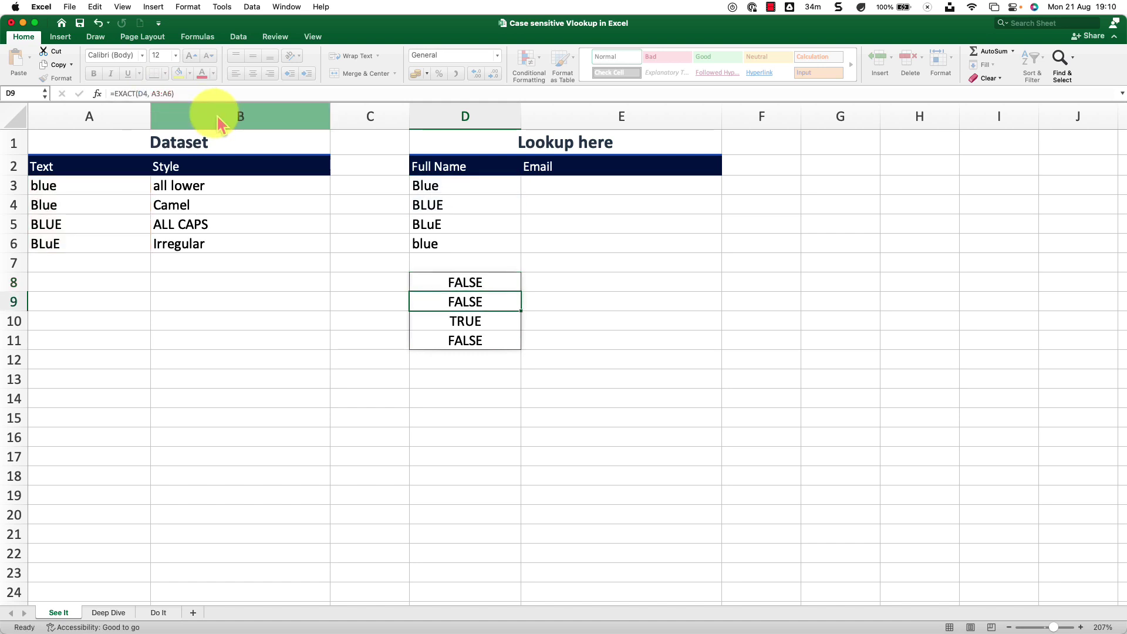
left_click(477, 317)
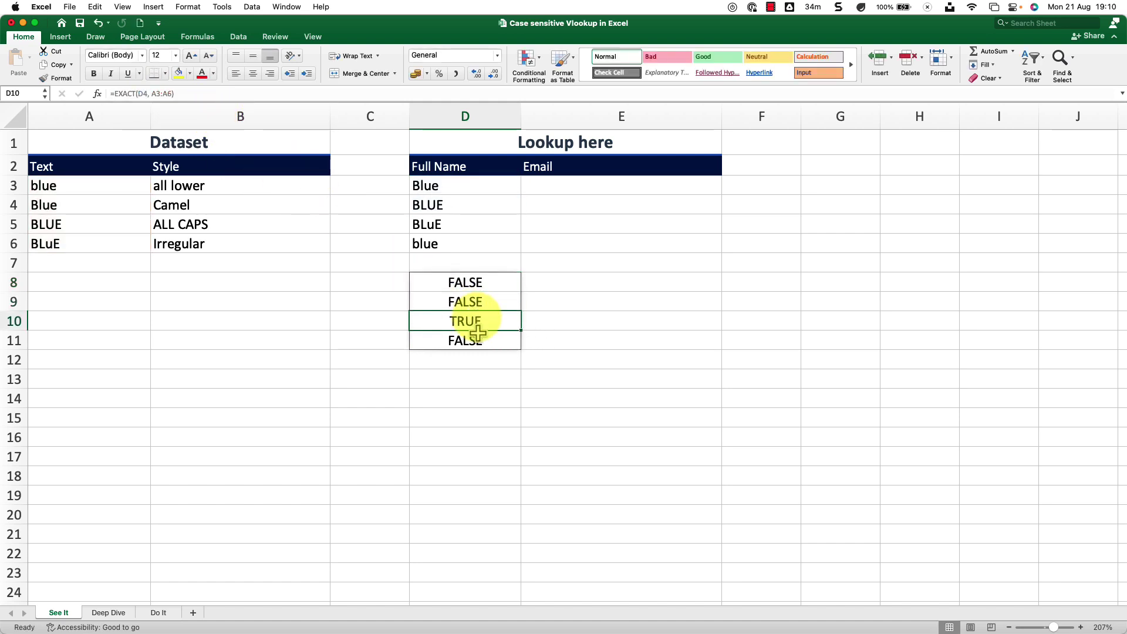
left_click(481, 282)
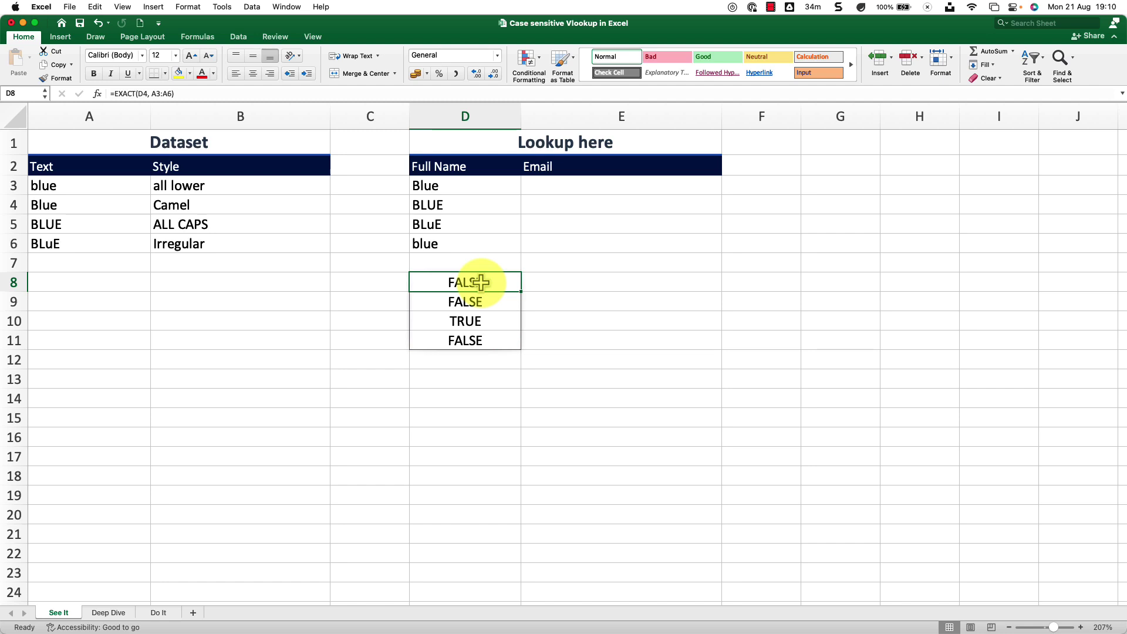
In D13, start a CHOOSE formula with the array {1,2}
left_click(471, 382)
type("=cho")
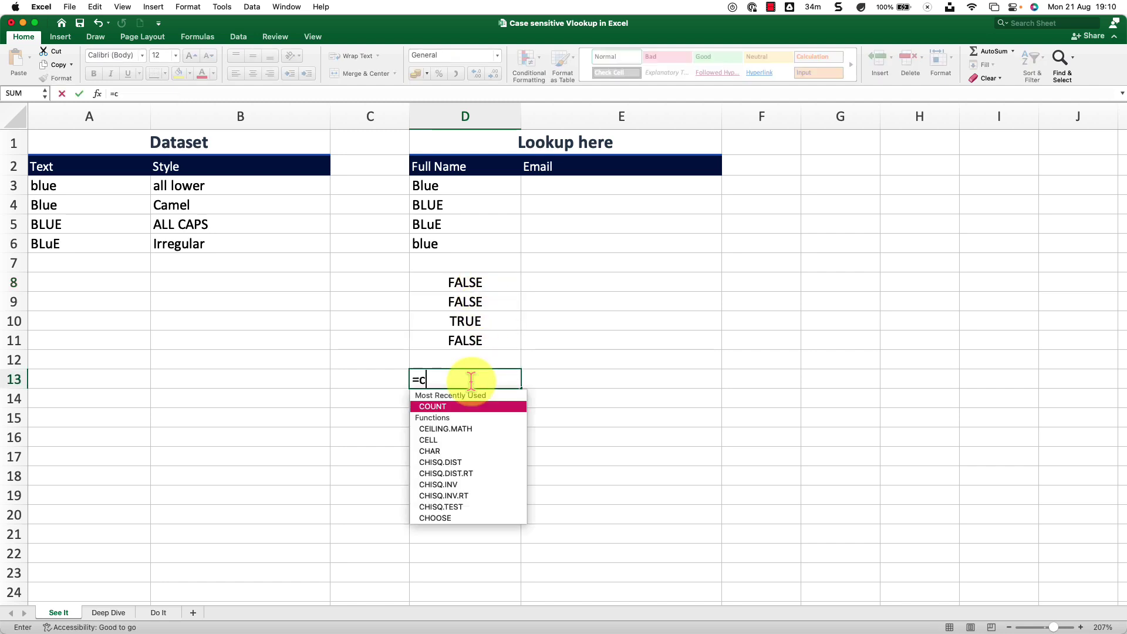
key("Tab")
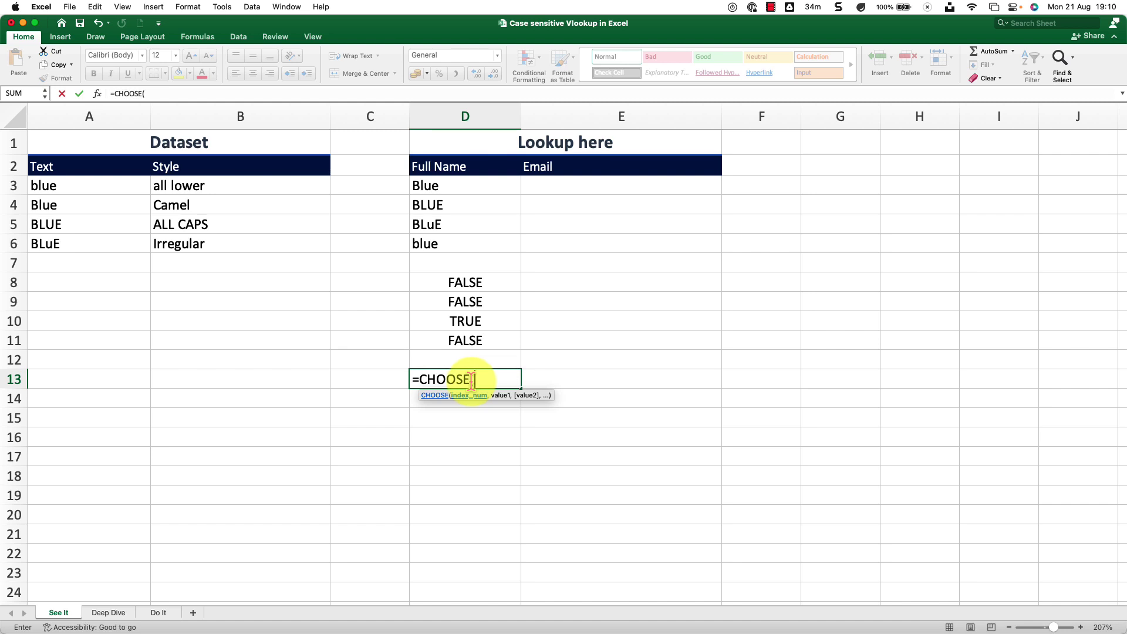
type("{1,2},")
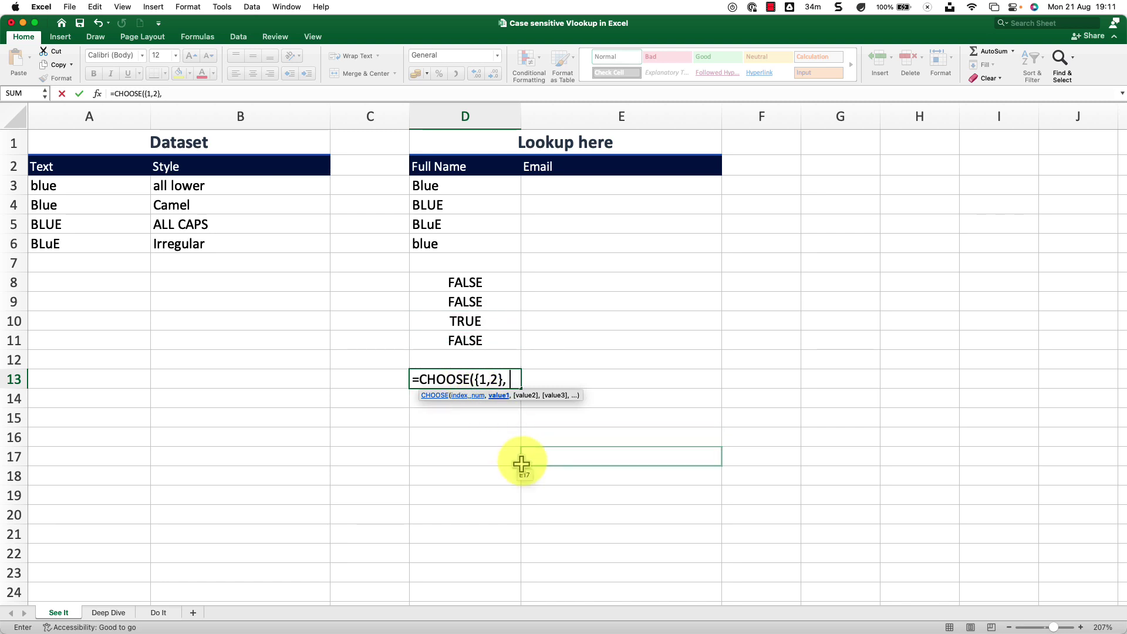
Add EXACT(D3, $A$3:$A$6) as CHOOSE's first column, followed by a comma
type("ex")
key("Tab")
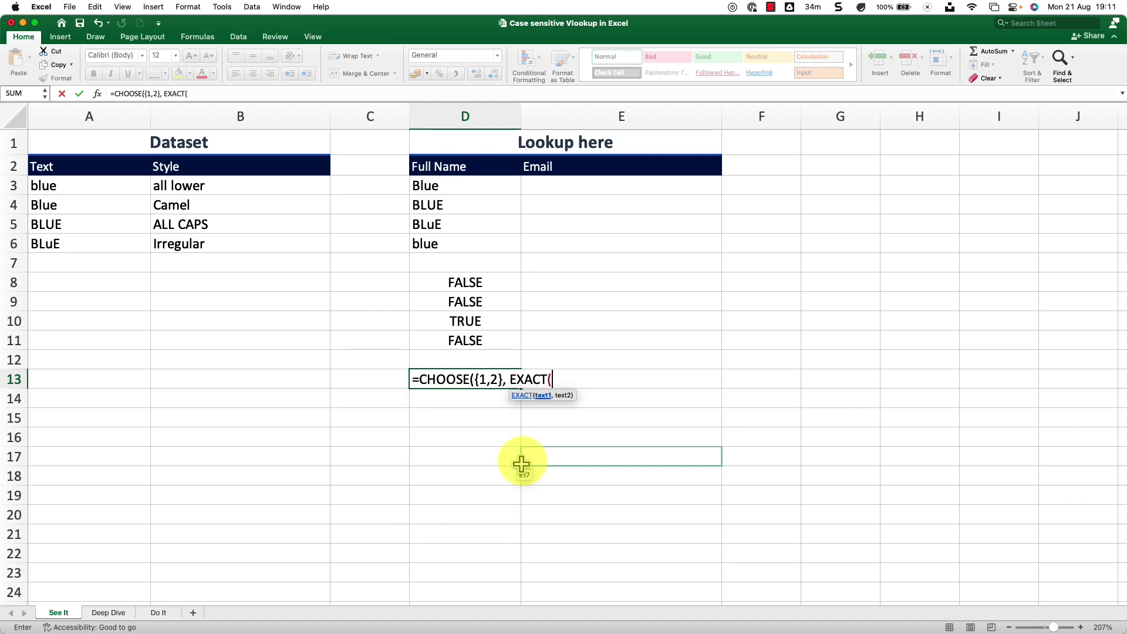
left_click(473, 189)
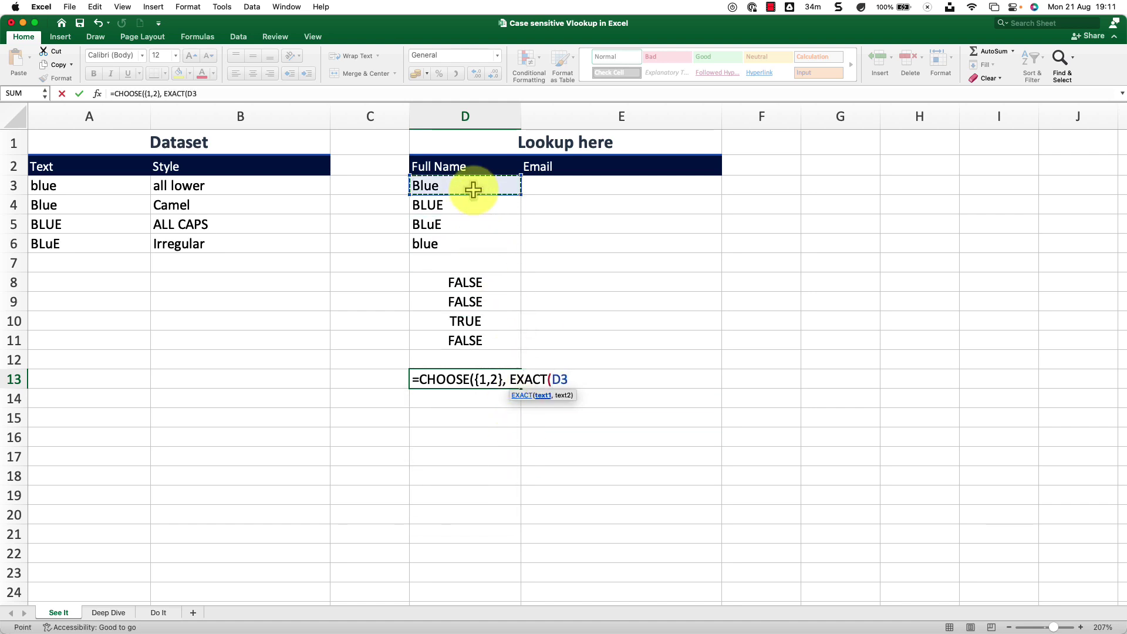
type(",")
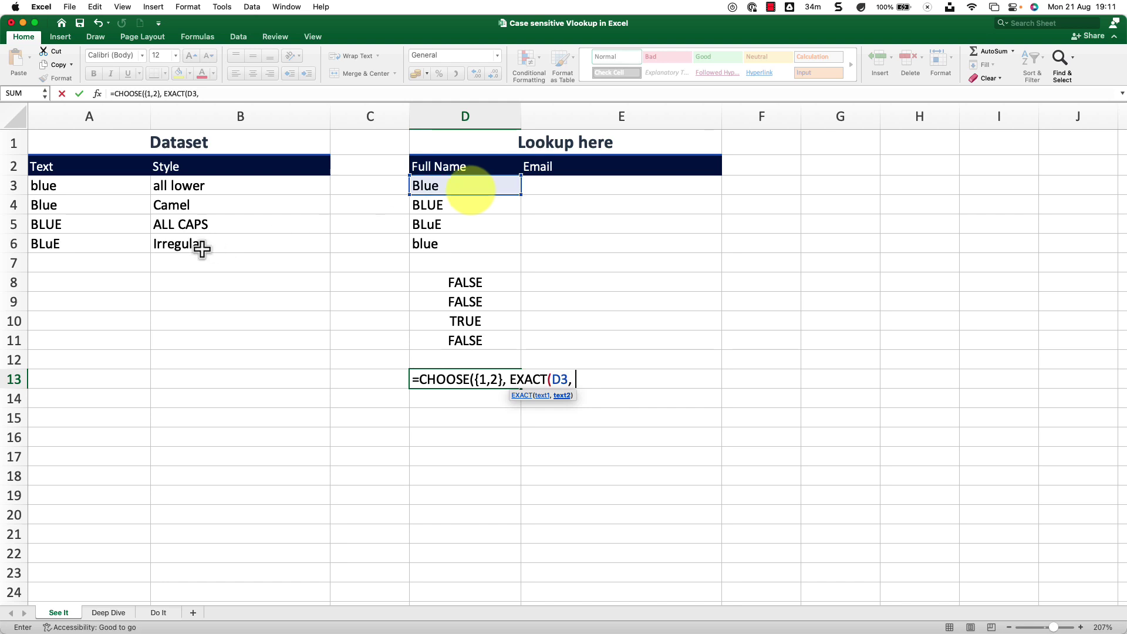
left_click_drag(128, 189, 133, 255)
key("F4")
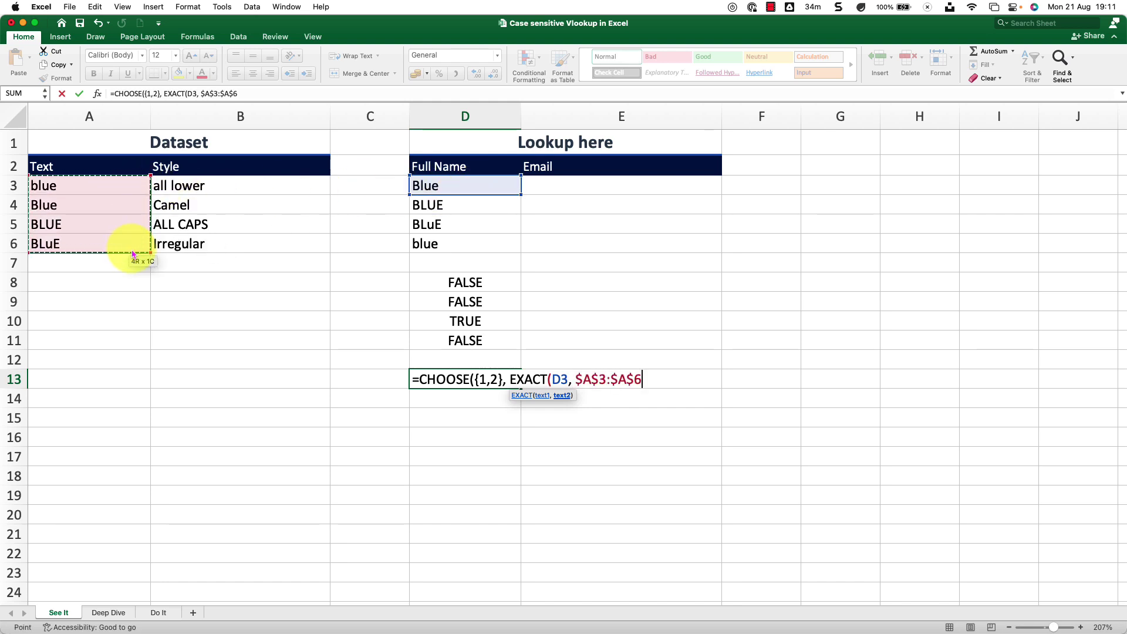
type(")")
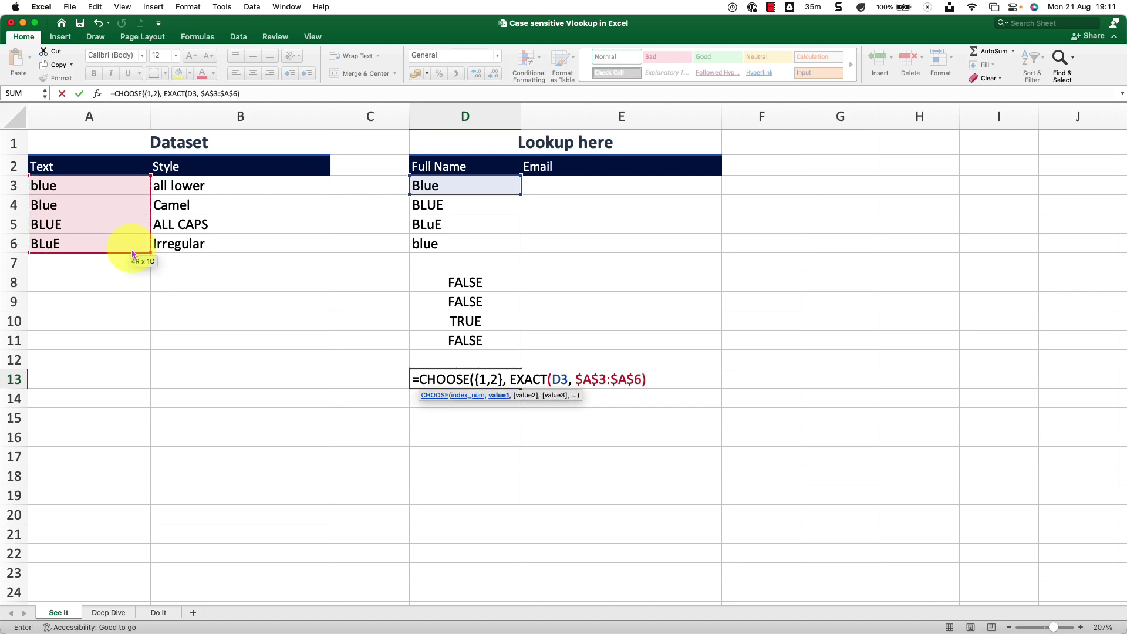
type(",")
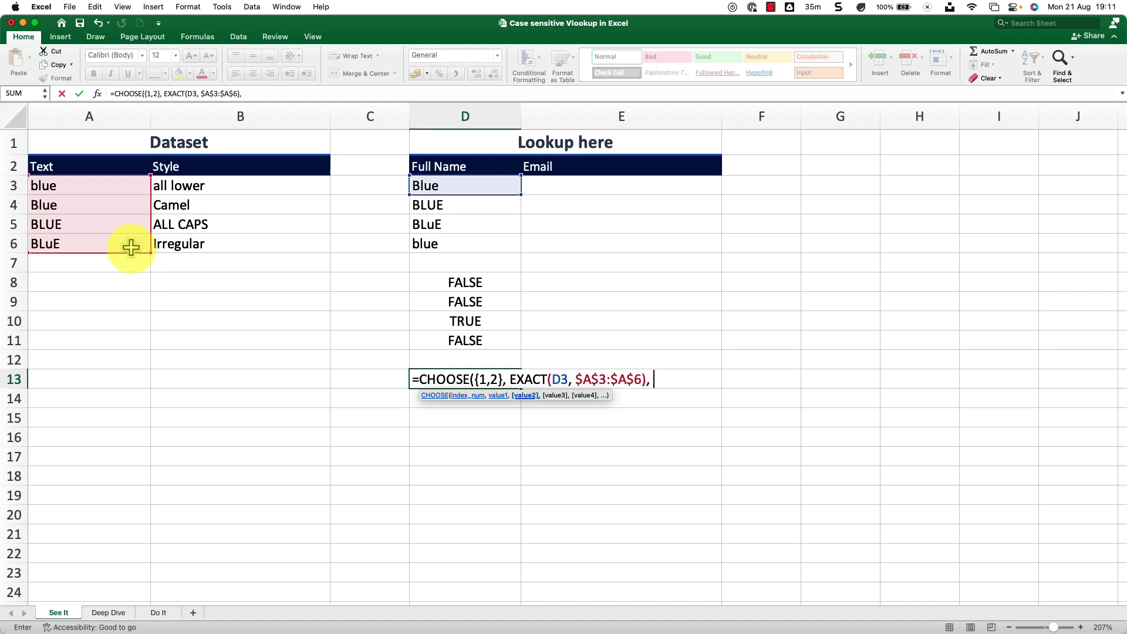
Finish the CHOOSE formula with absolute $B$3:$B$6 and enter it to spill into D13:E16
left_click_drag(221, 186, 226, 252)
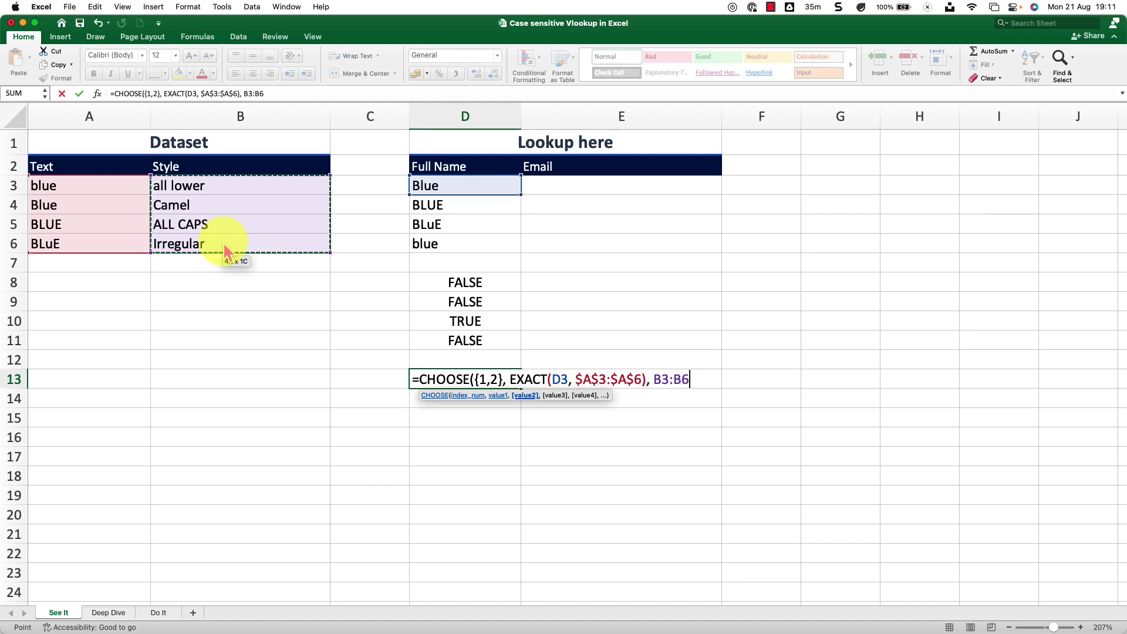
key("F4")
type(")")
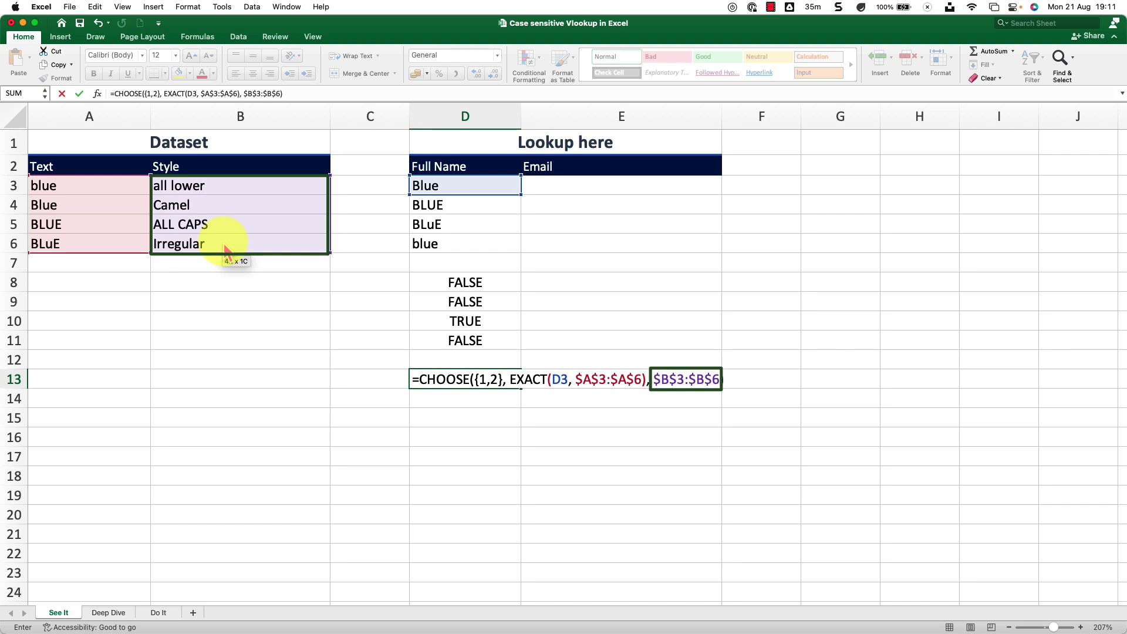
key("Return")
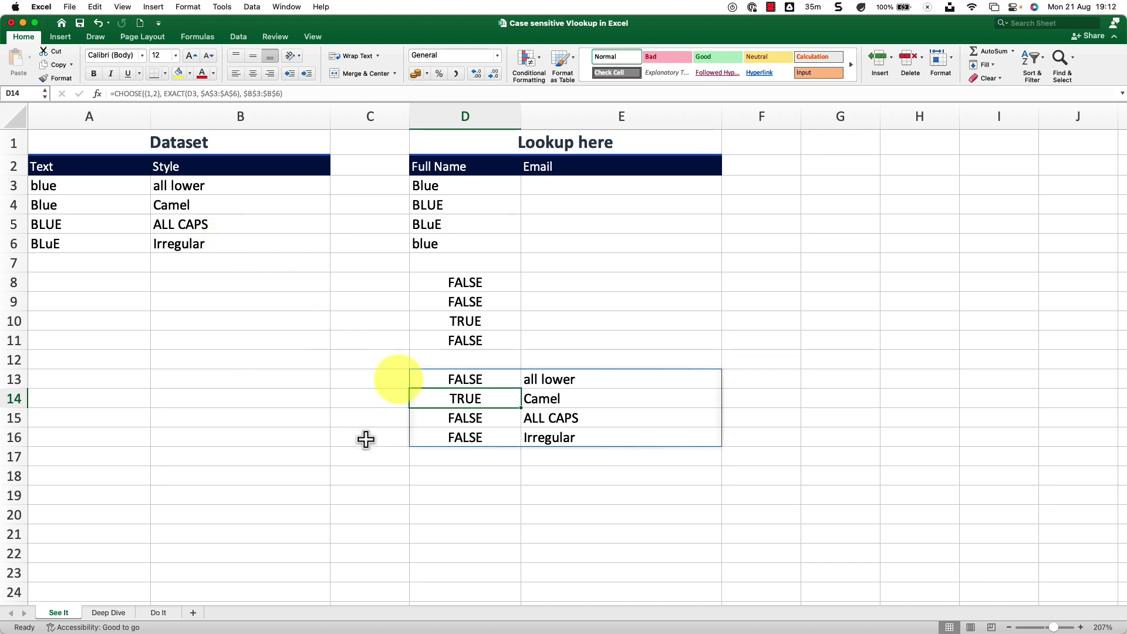
Change D13's formula to test D4 and confirm the TRUE matches the BLUE dataset entry
left_click(486, 474)
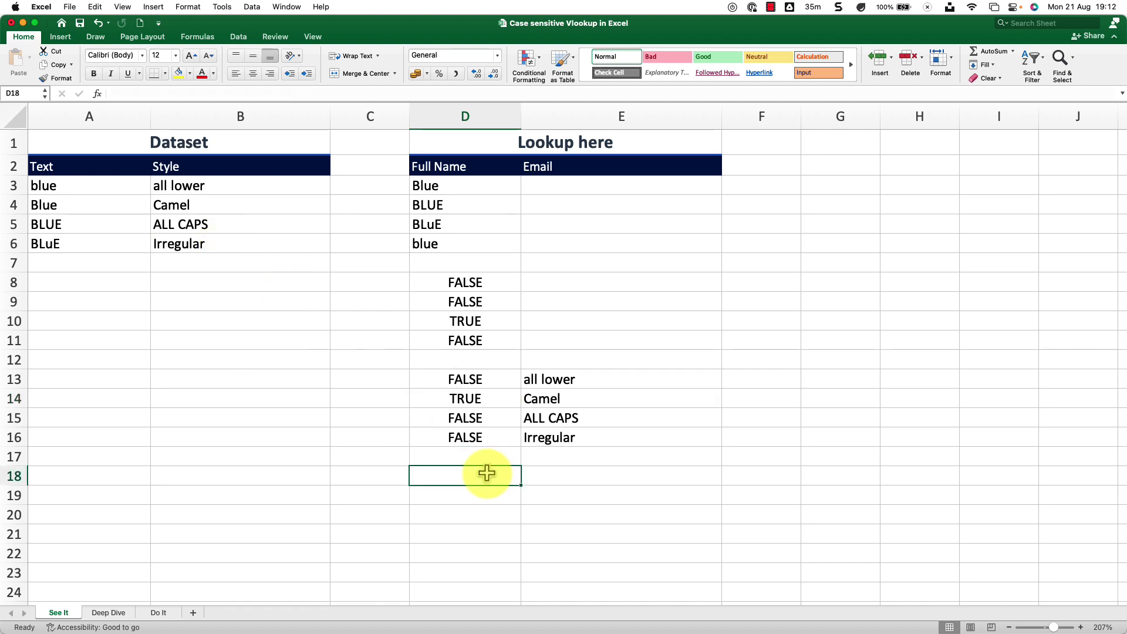
left_click(481, 383)
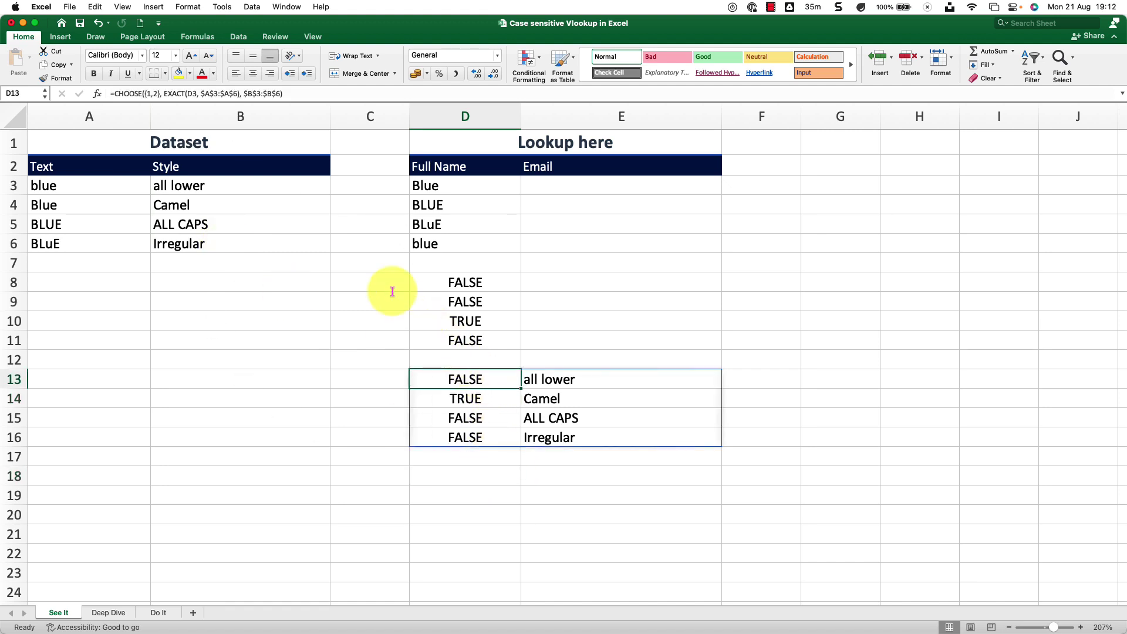
left_click(196, 93)
key("BackSpace")
type("4")
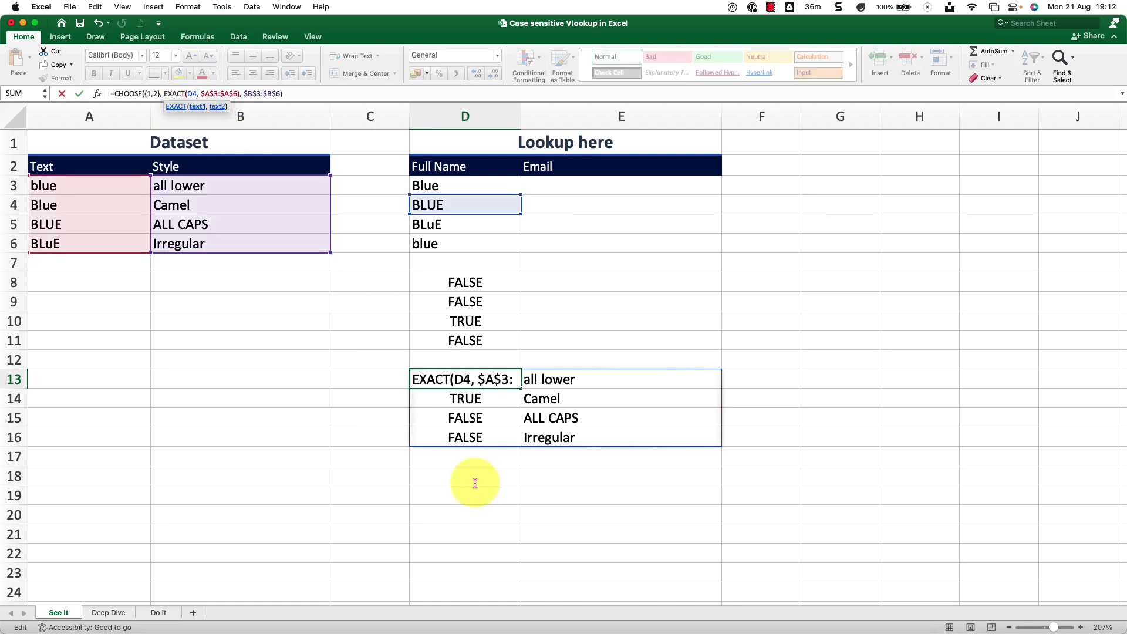
key("Return")
left_click(454, 419)
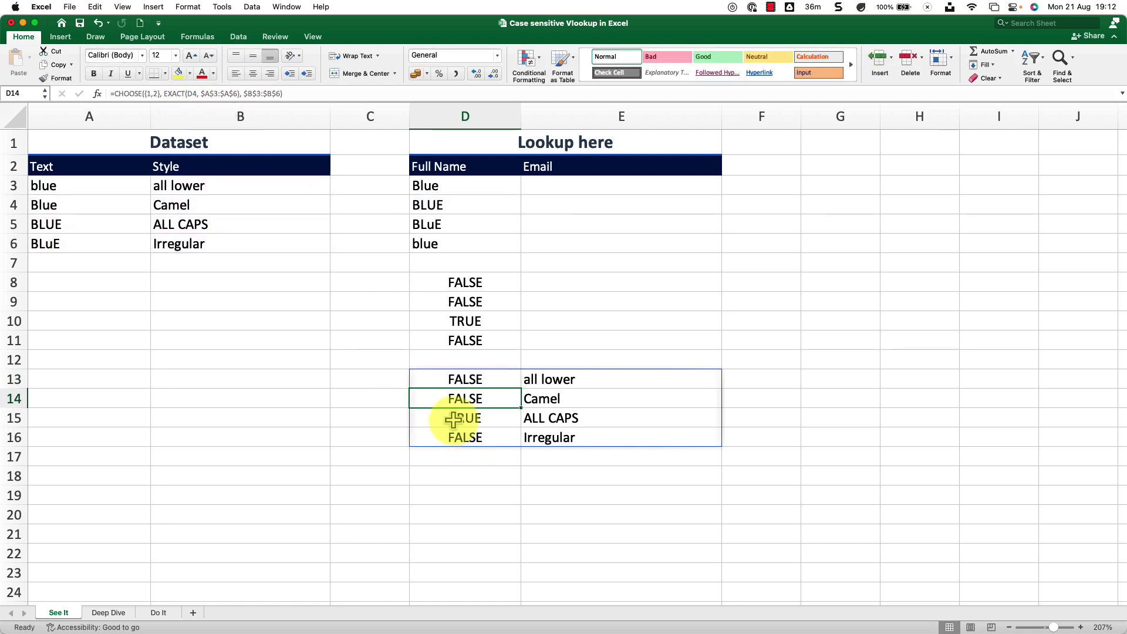
left_click(86, 223)
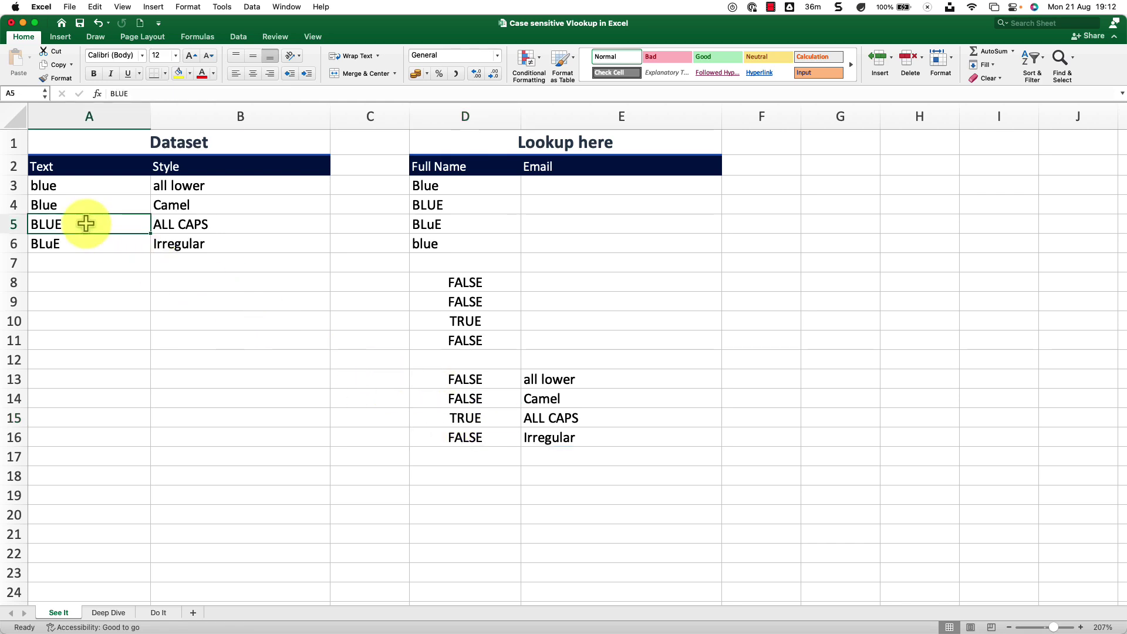
left_click(448, 383)
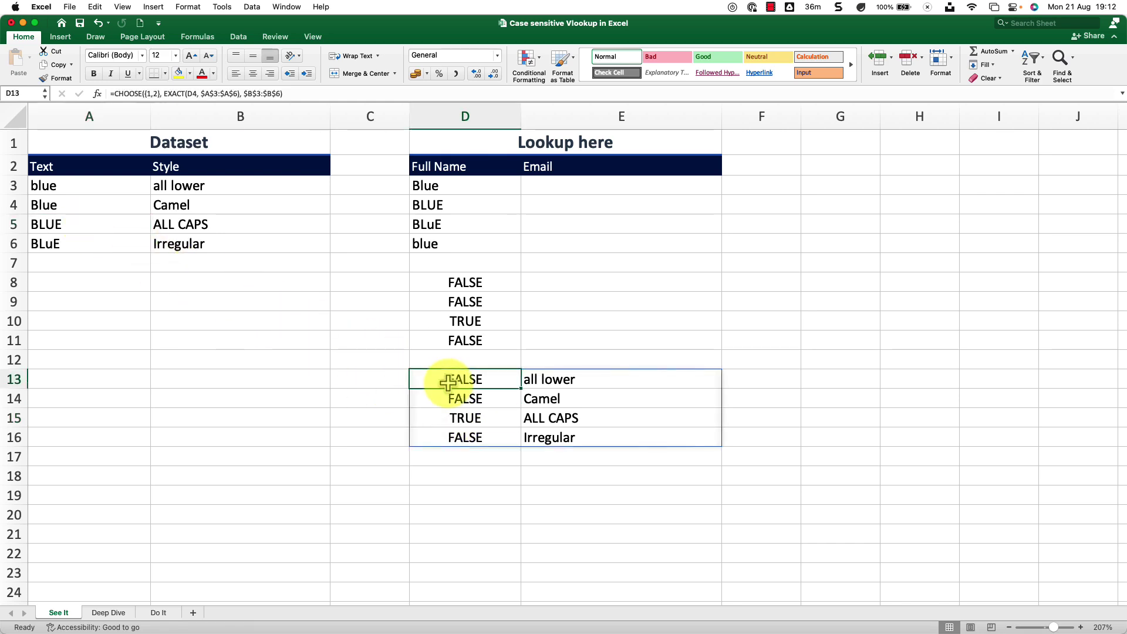
Copy the full CHOOSE formula text from the formula bar
double_click(136, 94)
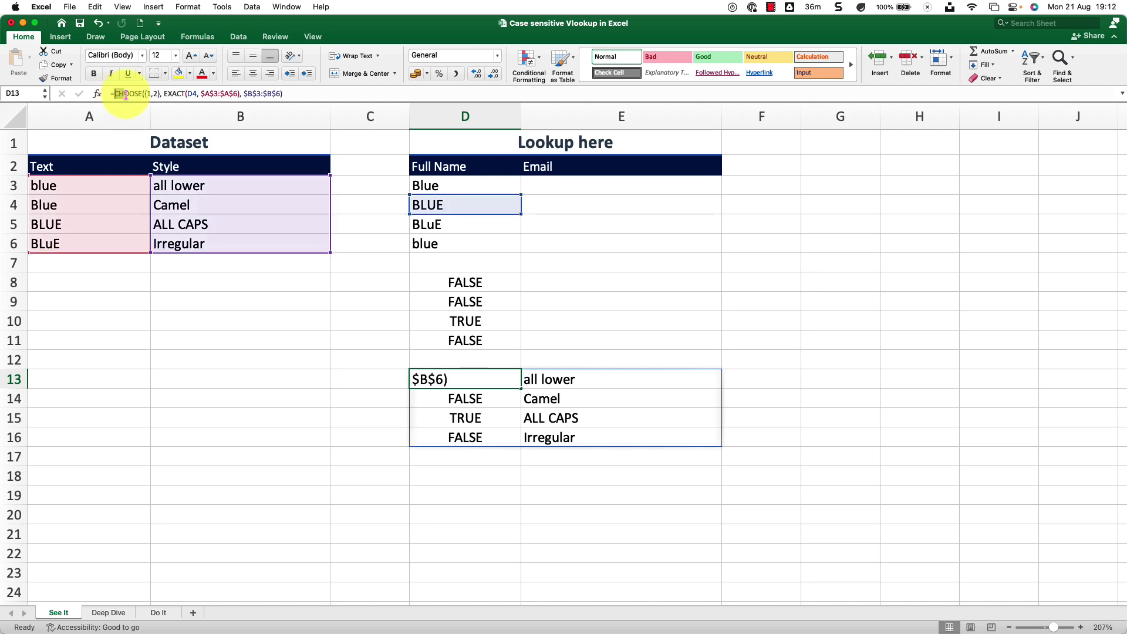
left_click_drag(136, 94, 292, 95)
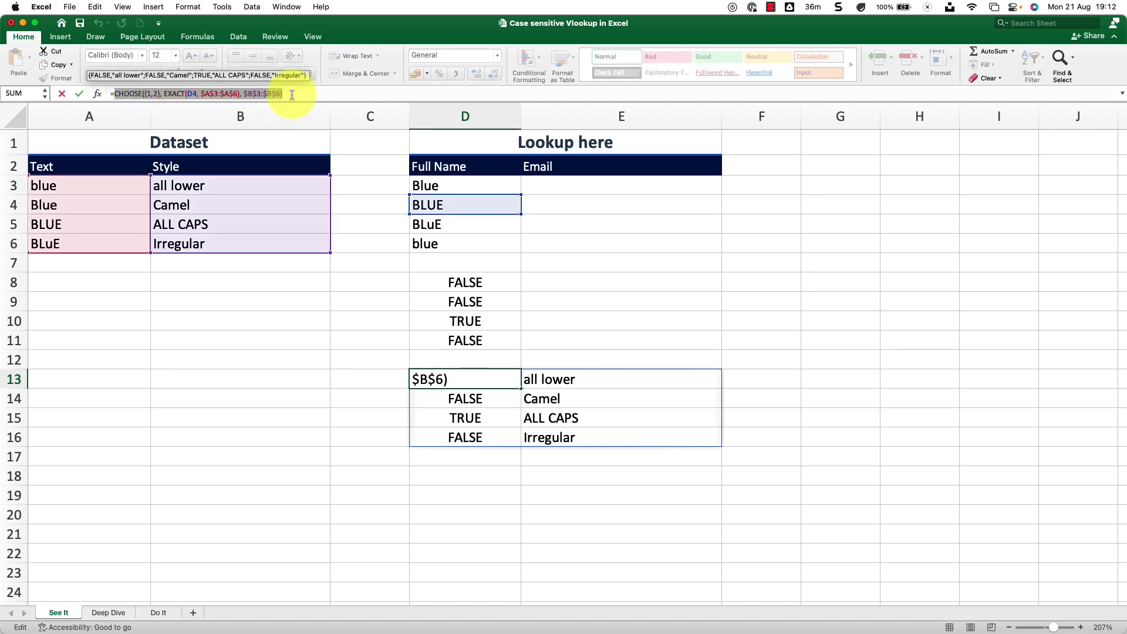
key("super+c")
In E3, start a case-sensitive lookup with =VLOOKUP(True,
key("Escape")
left_click(567, 185)
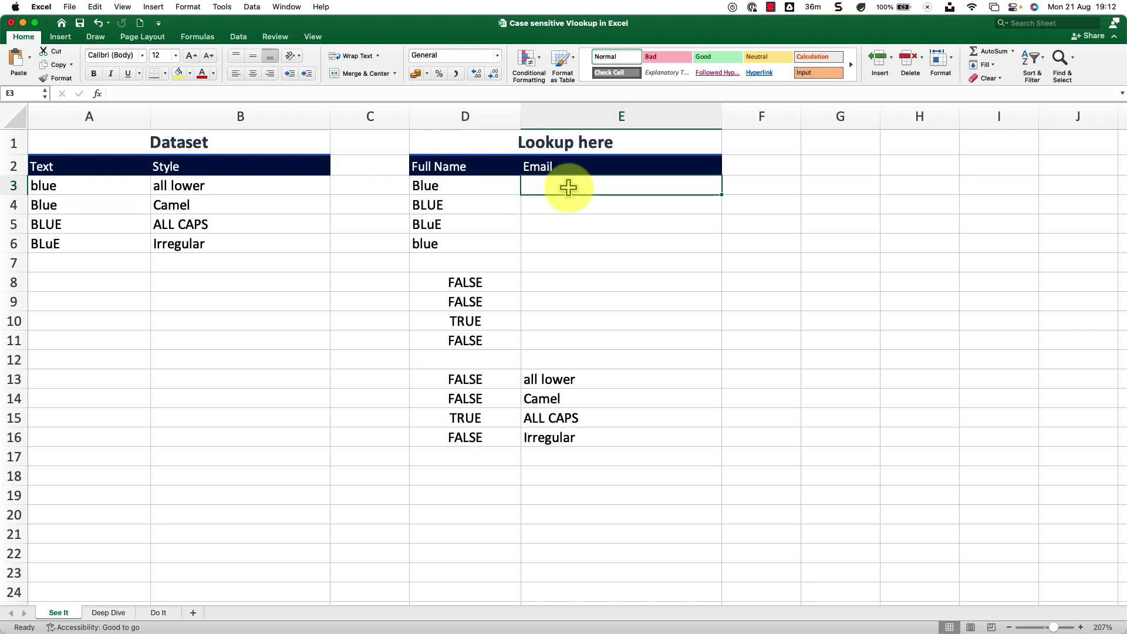
type("=vl")
key("Tab")
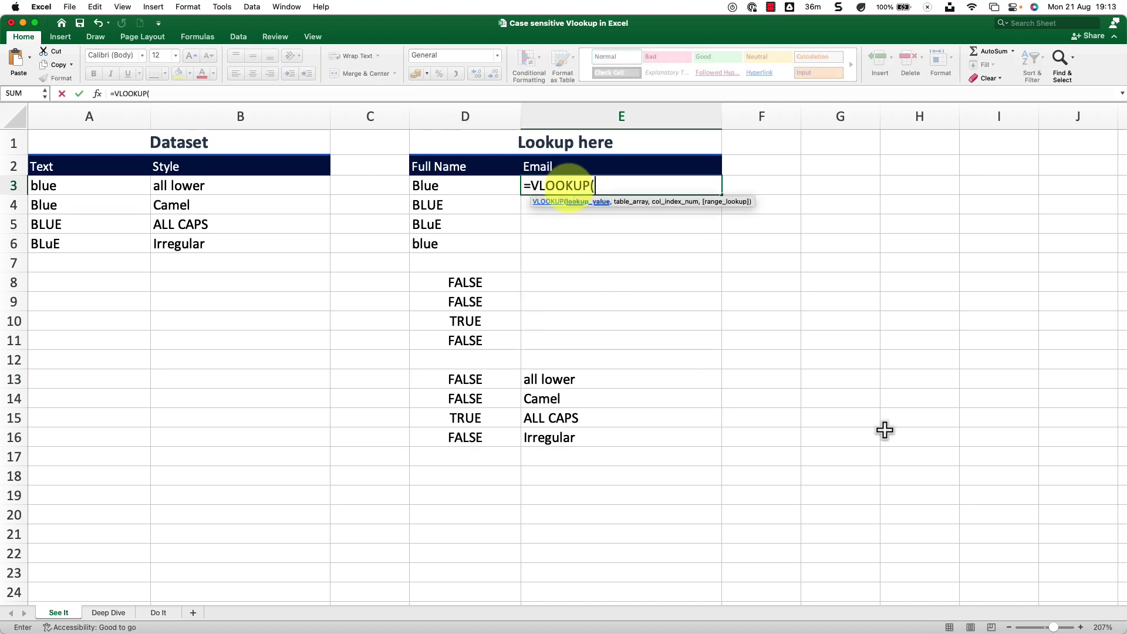
type("T")
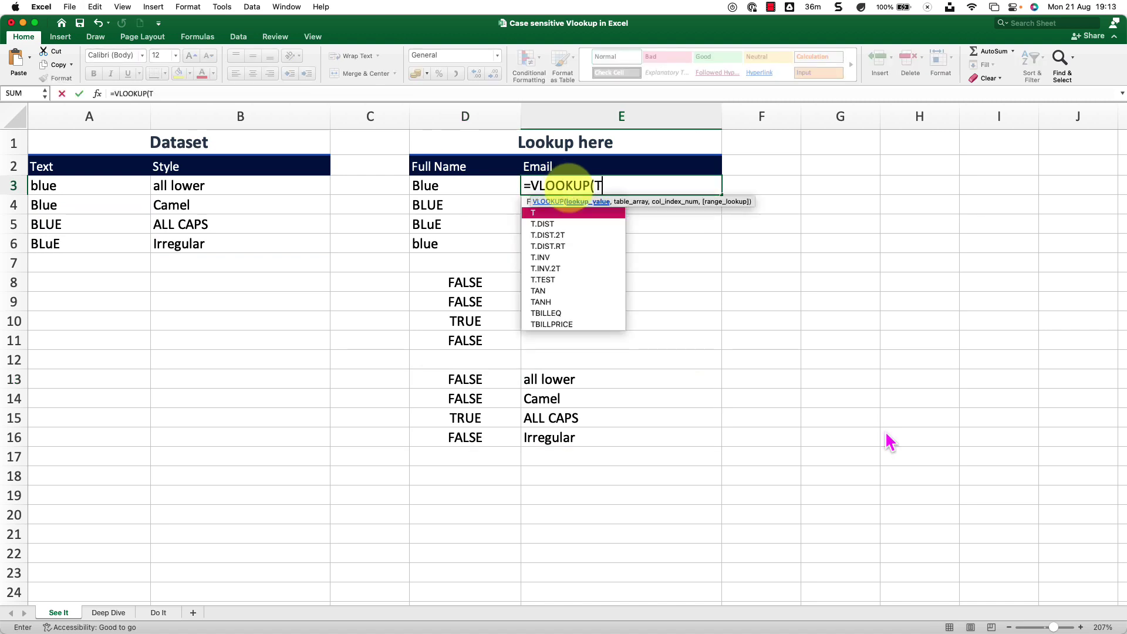
type("rue")
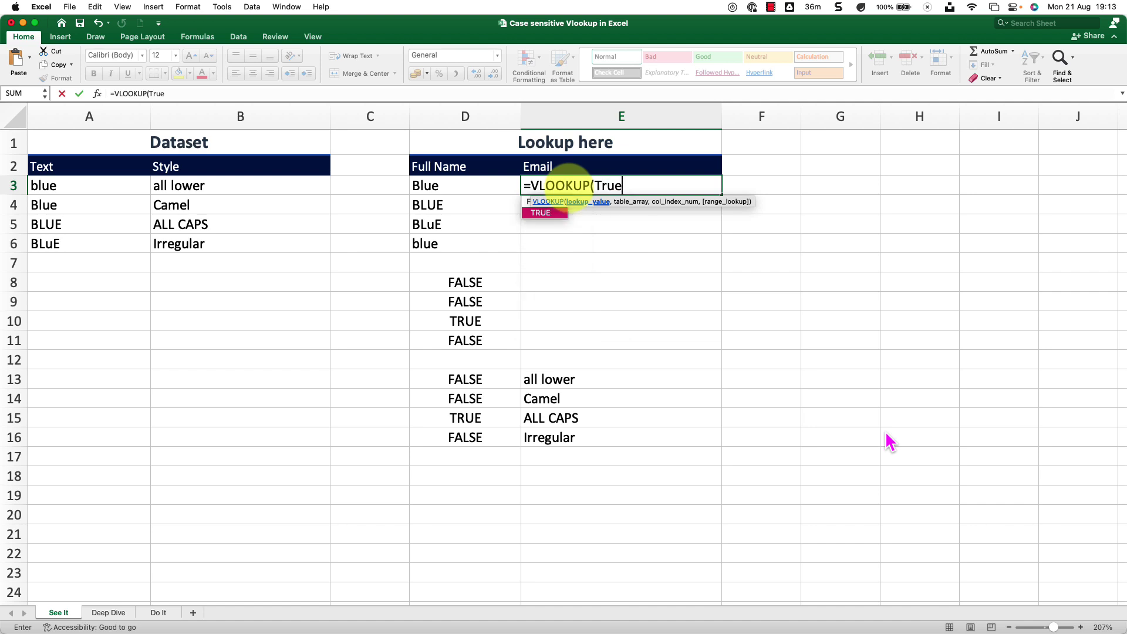
type(",")
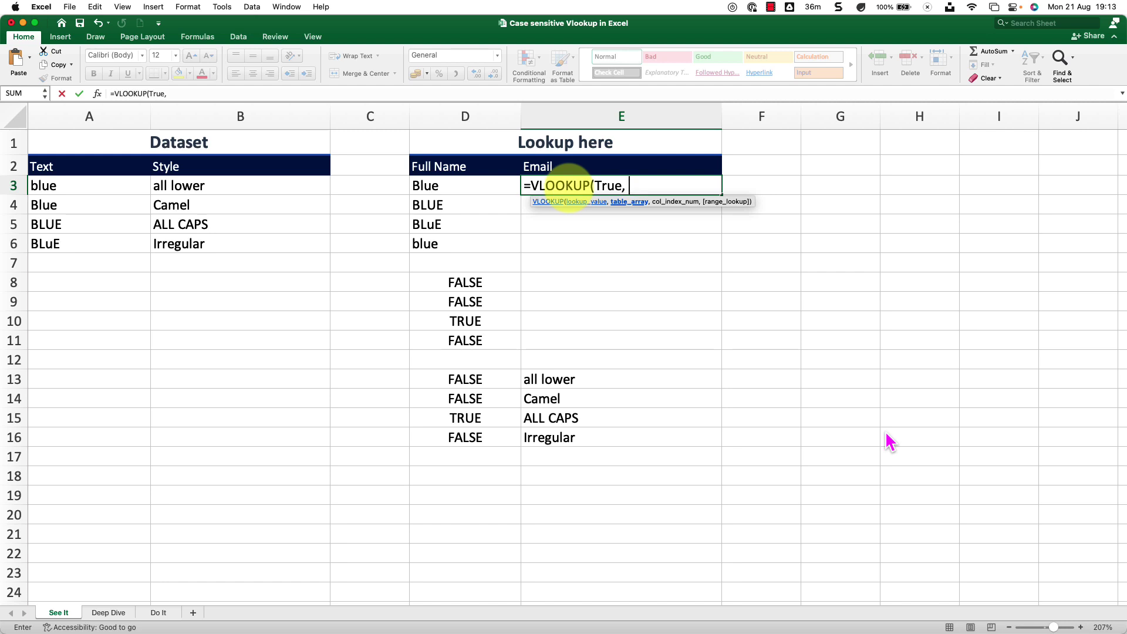
Paste the CHOOSE formula as the table, switch D4 back to D3, and close with , 2, 0)
key("super+v")
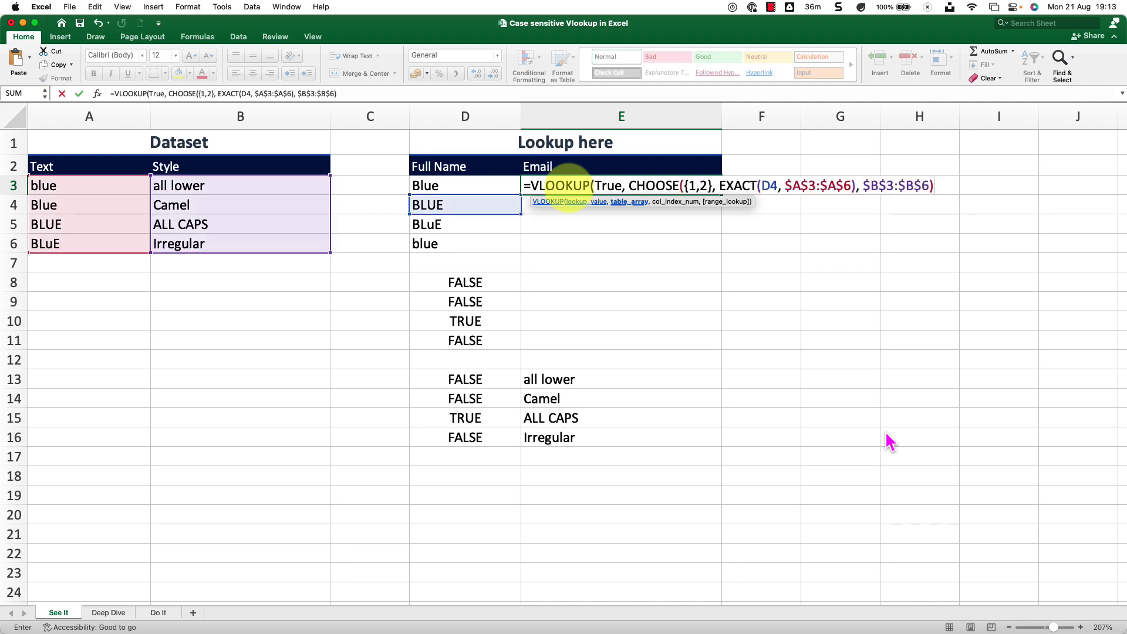
left_click(251, 94)
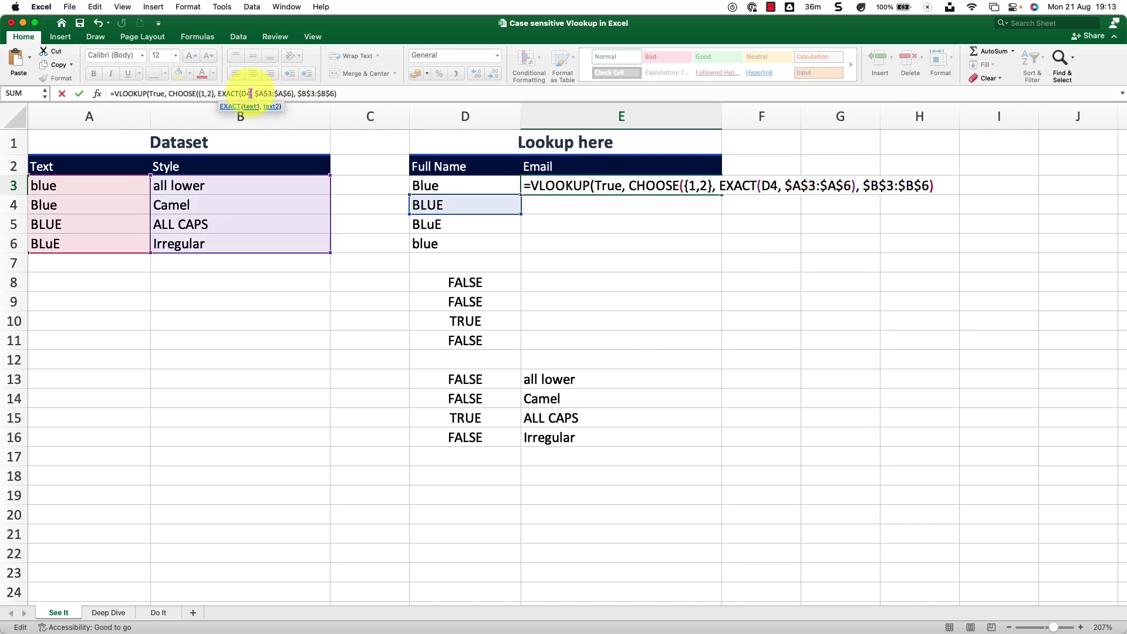
key("BackSpace")
type("3")
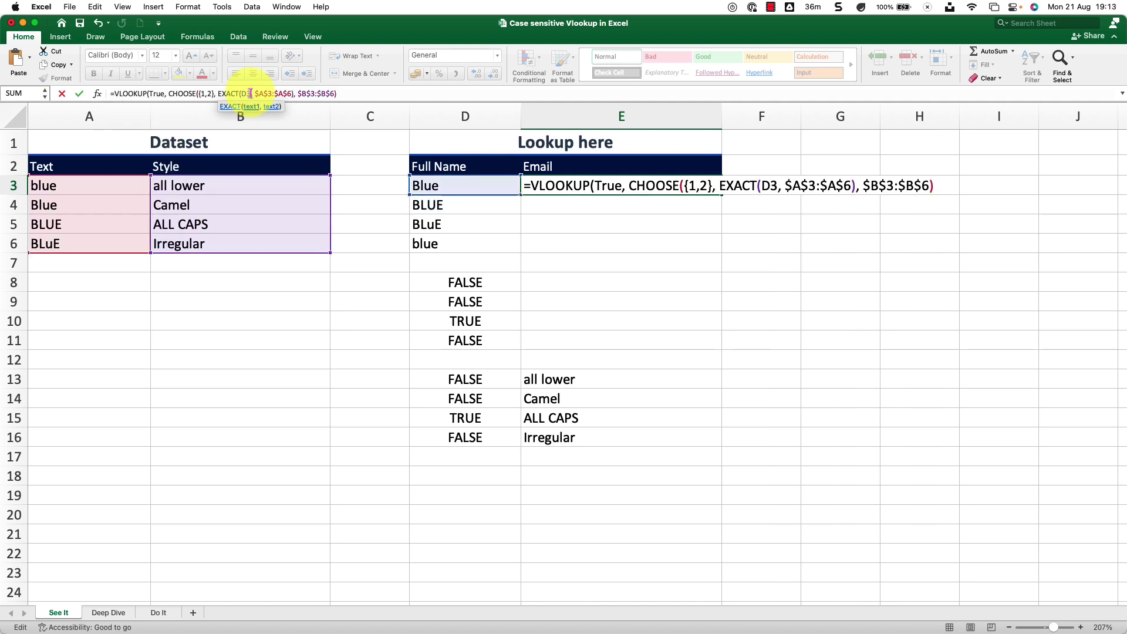
left_click(366, 93)
type(",")
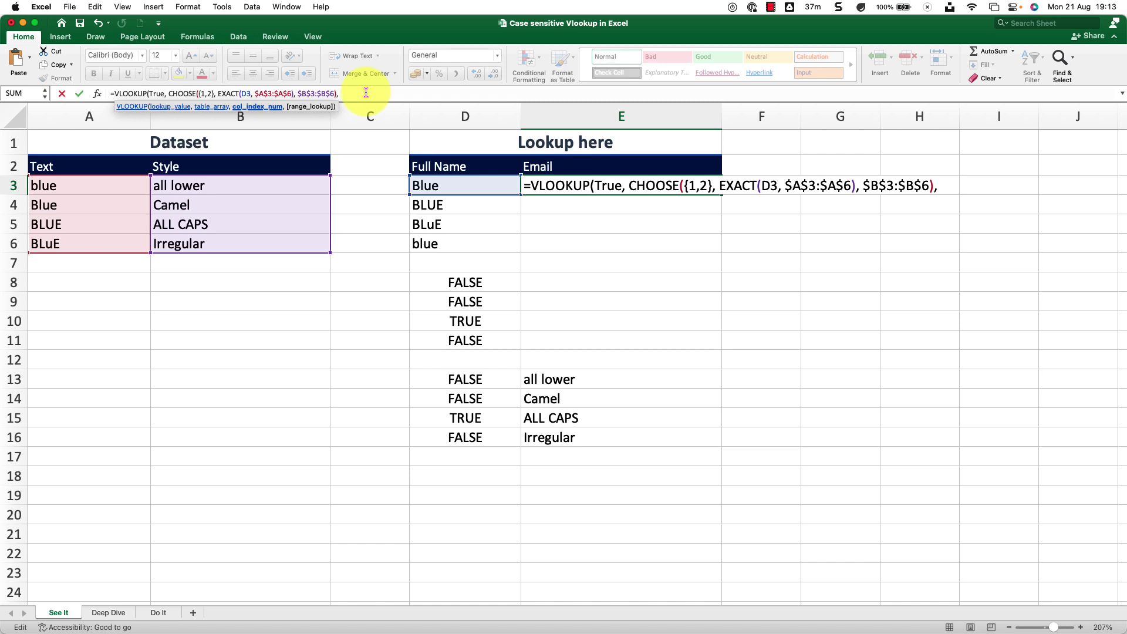
type(" 2, 0)")
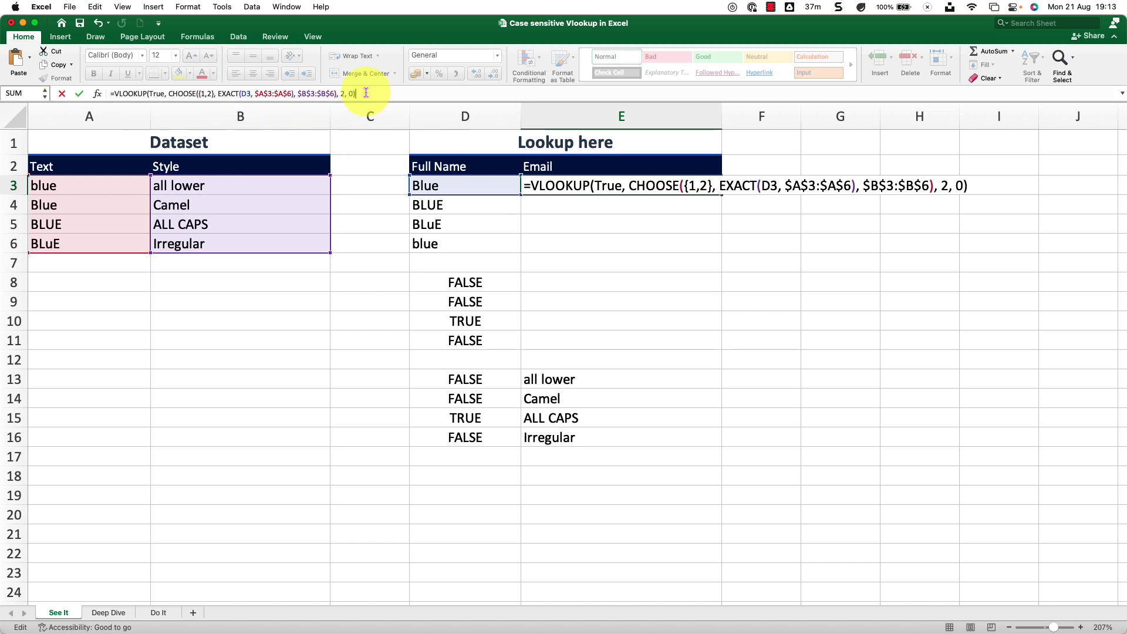
Enter the case-sensitive lookup in E3, fill it down to E6, and check E4's copied formula
key("Return")
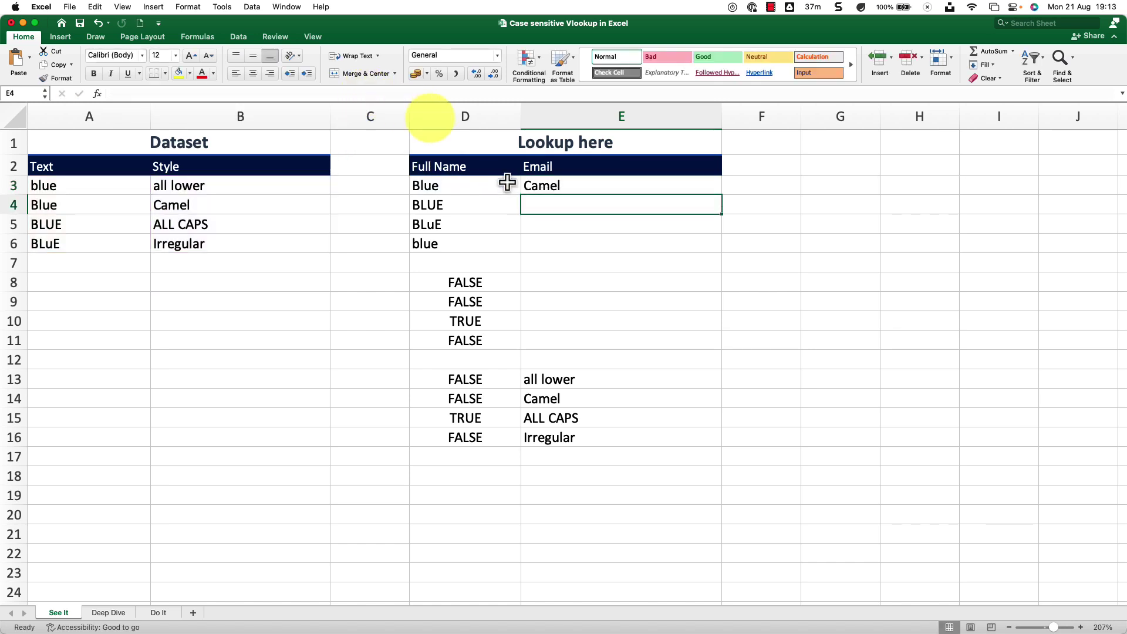
left_click(605, 189)
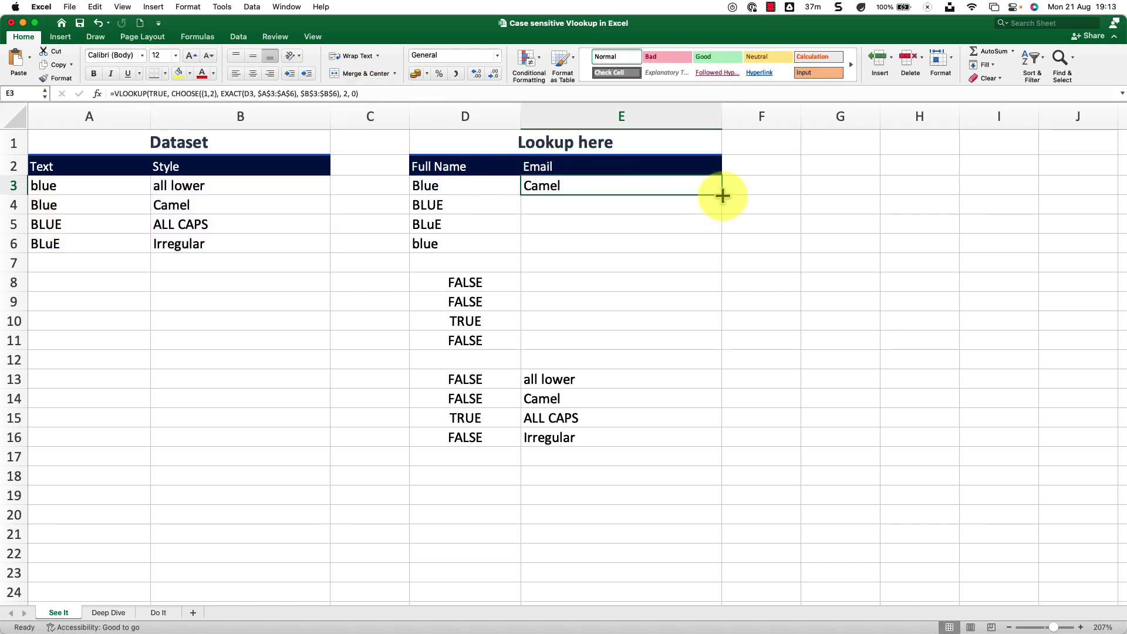
left_click_drag(722, 194, 722, 244)
left_click(643, 208)
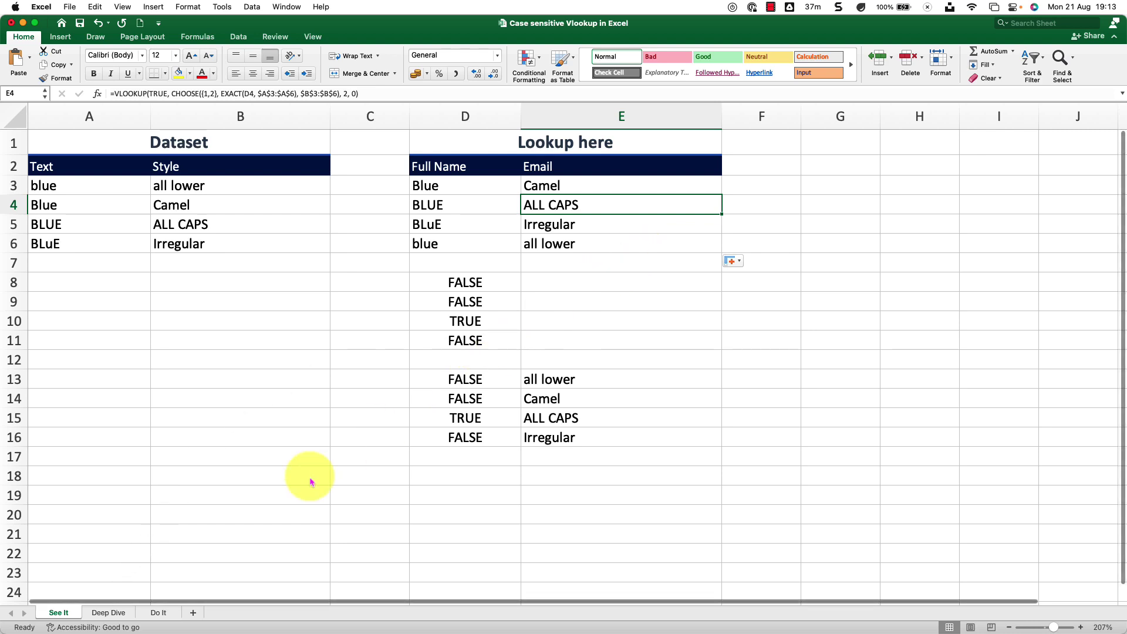
On Deep Dive, compare E3's lookup with the D3 array in G2:H5 and dataset A3:B6
left_click(109, 613)
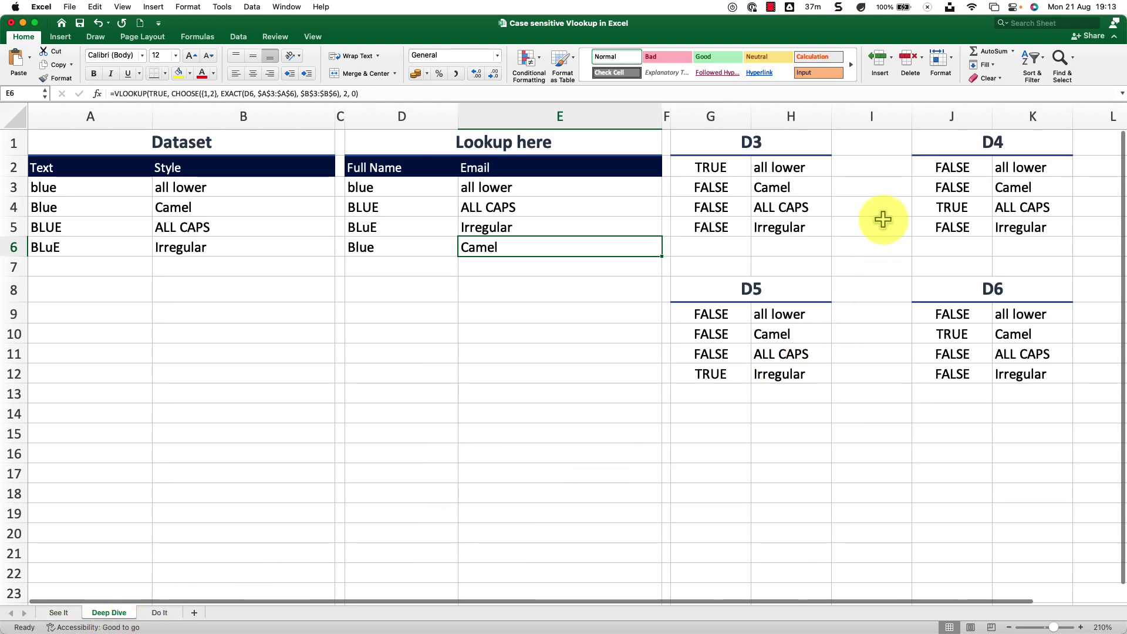
left_click(592, 188)
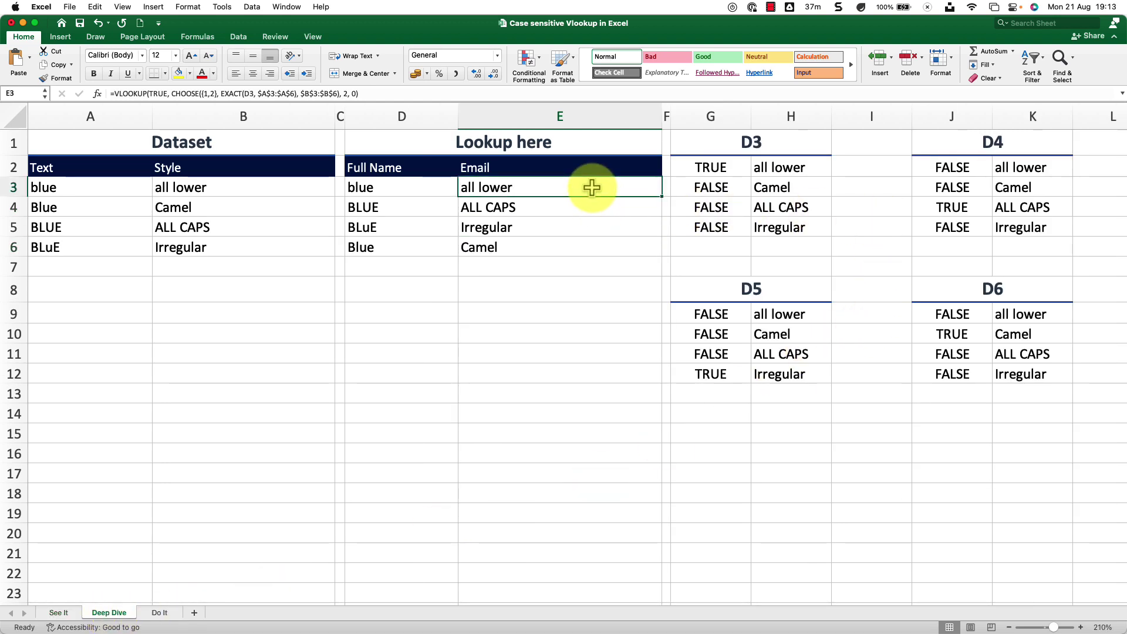
left_click_drag(709, 169, 808, 223)
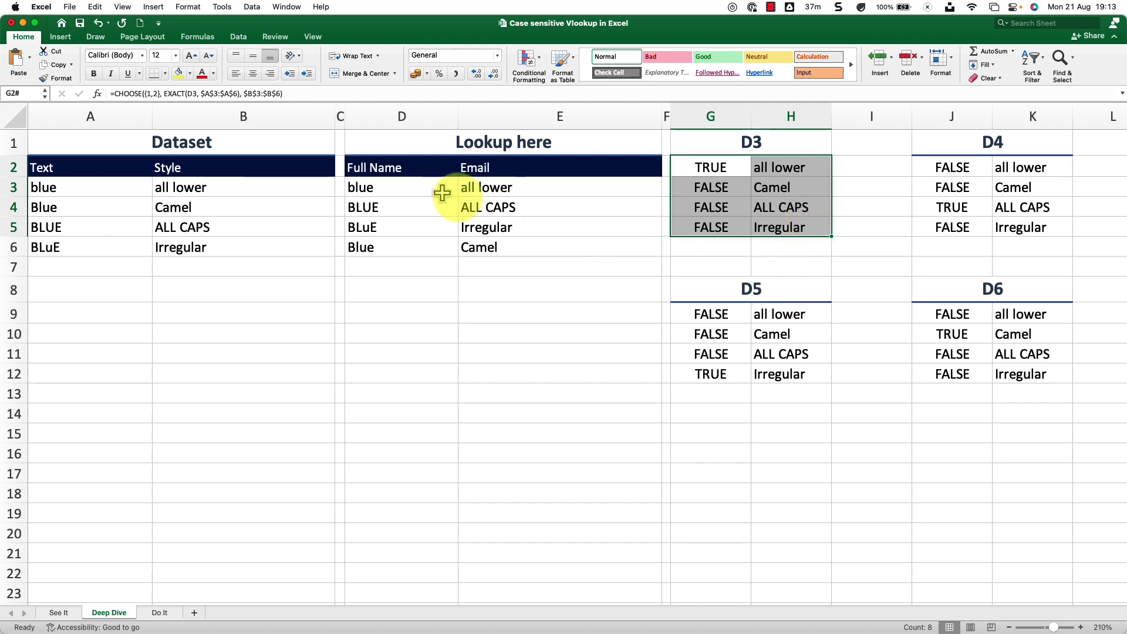
left_click_drag(94, 187, 244, 248)
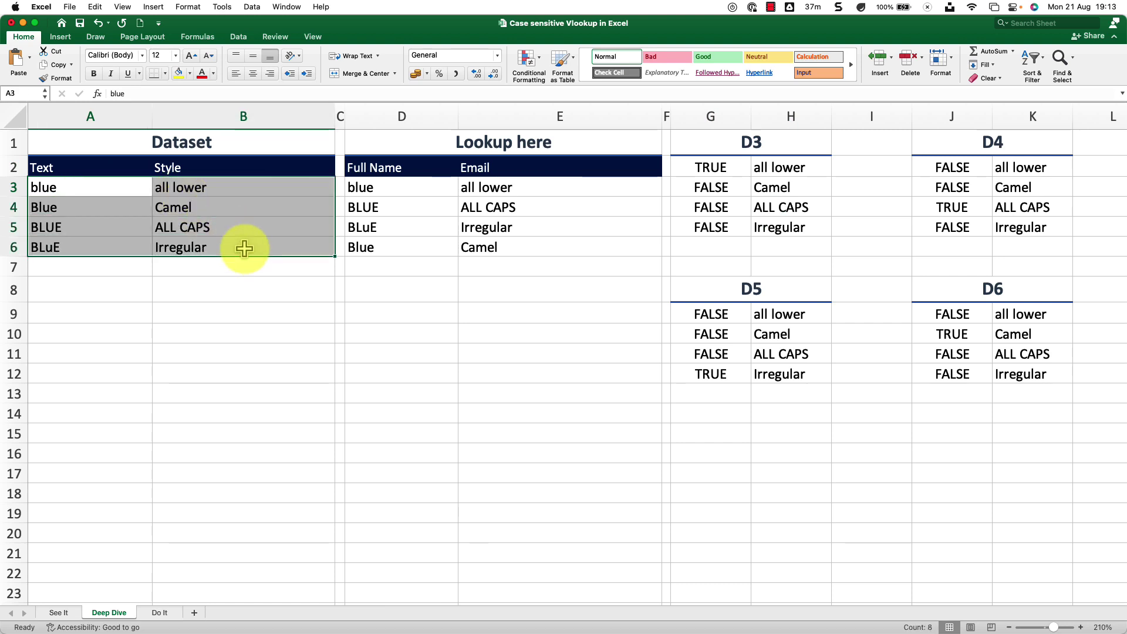
left_click(536, 191)
left_click_drag(711, 171, 763, 231)
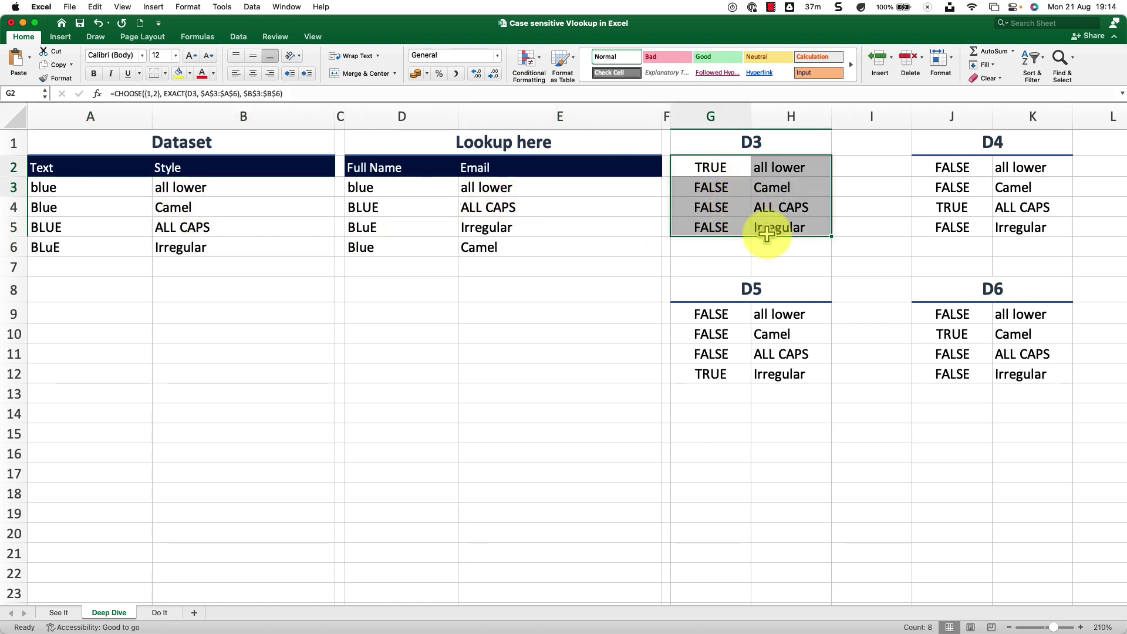
left_click(717, 167)
left_click_drag(717, 168, 781, 167)
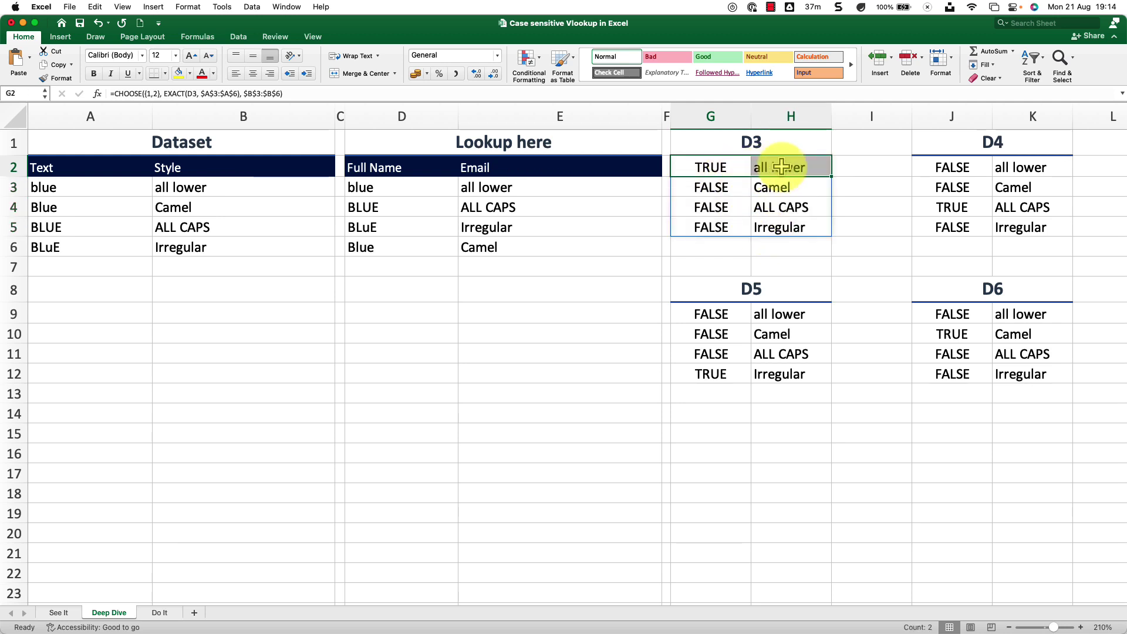
left_click(576, 188)
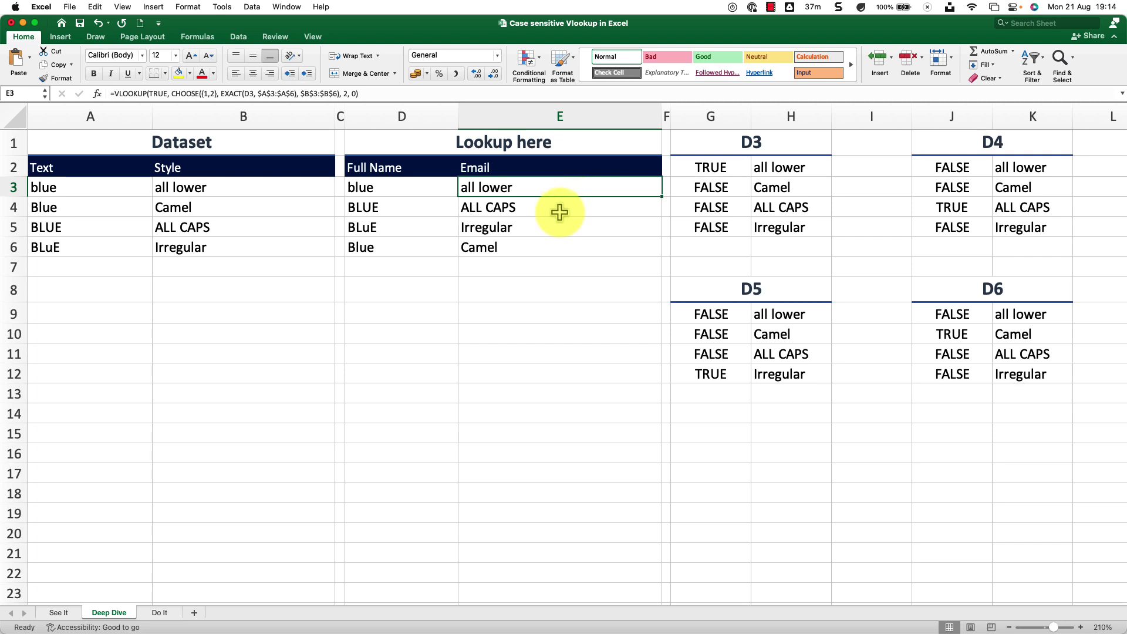
Relate E4's lookup for BLUE in D4 to the D4 array in J2:K5
left_click(559, 213)
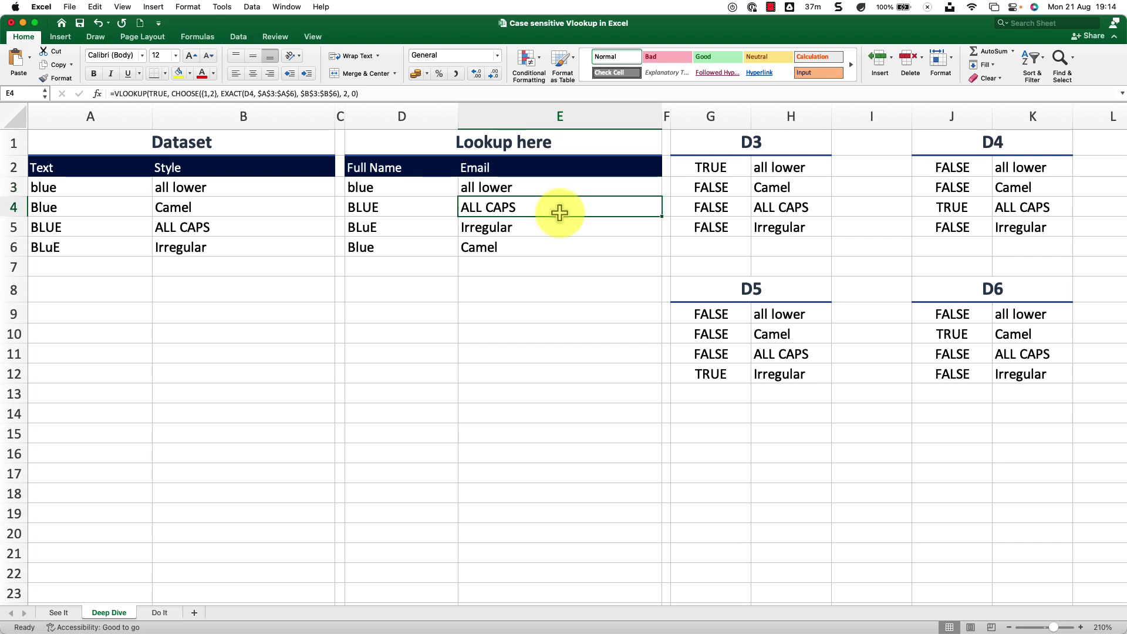
left_click(406, 219)
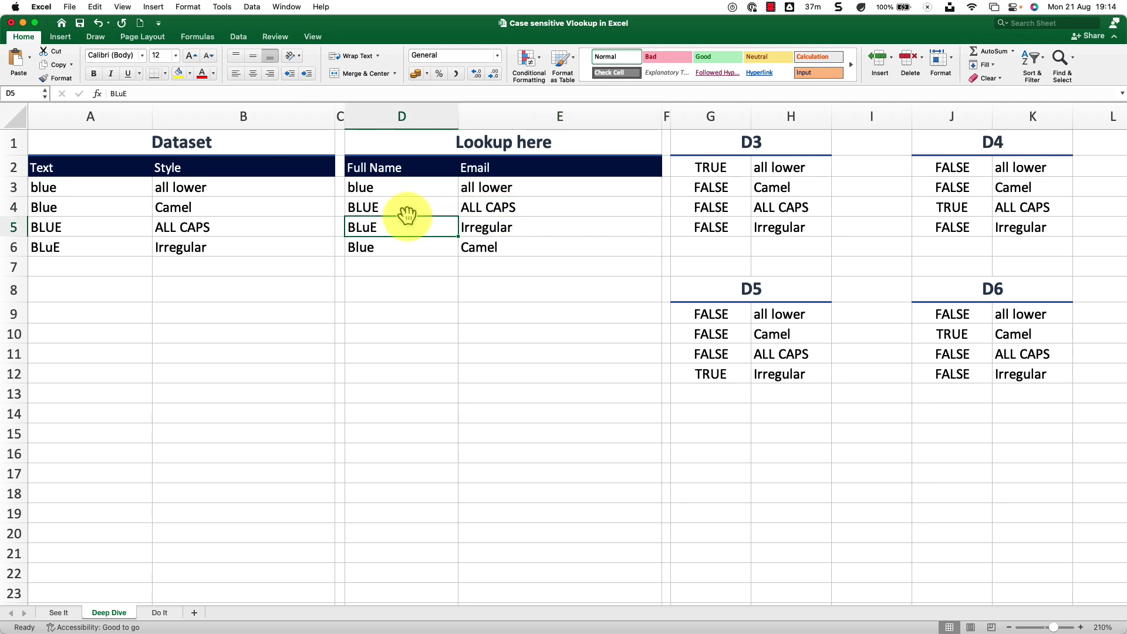
left_click(417, 203)
left_click_drag(966, 168, 1013, 227)
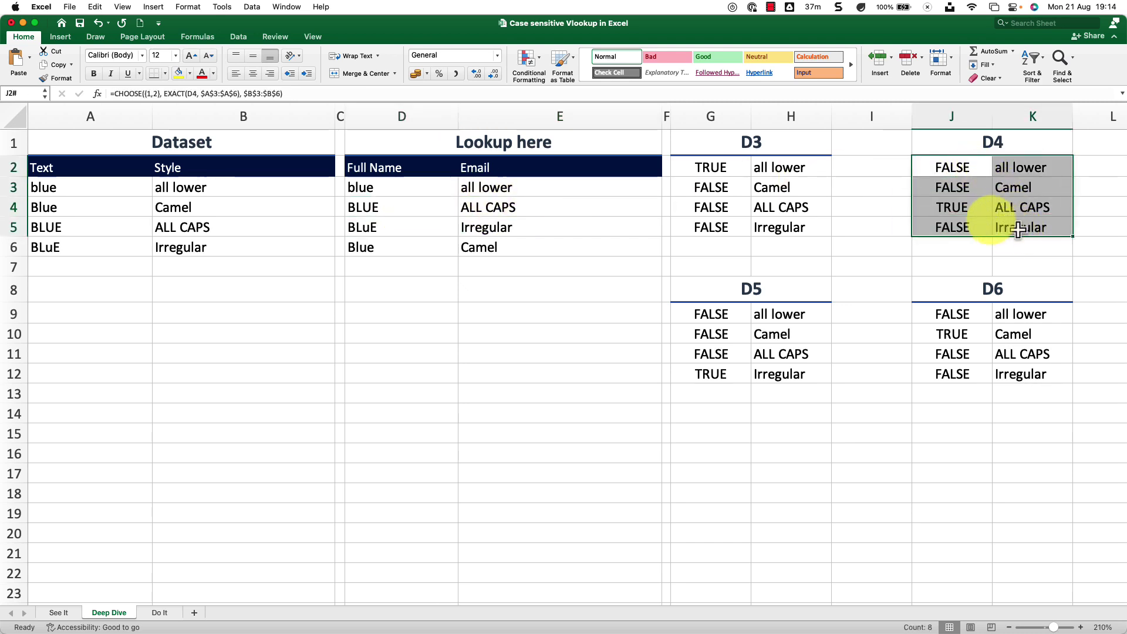
left_click(962, 208)
left_click_drag(962, 207, 1006, 209)
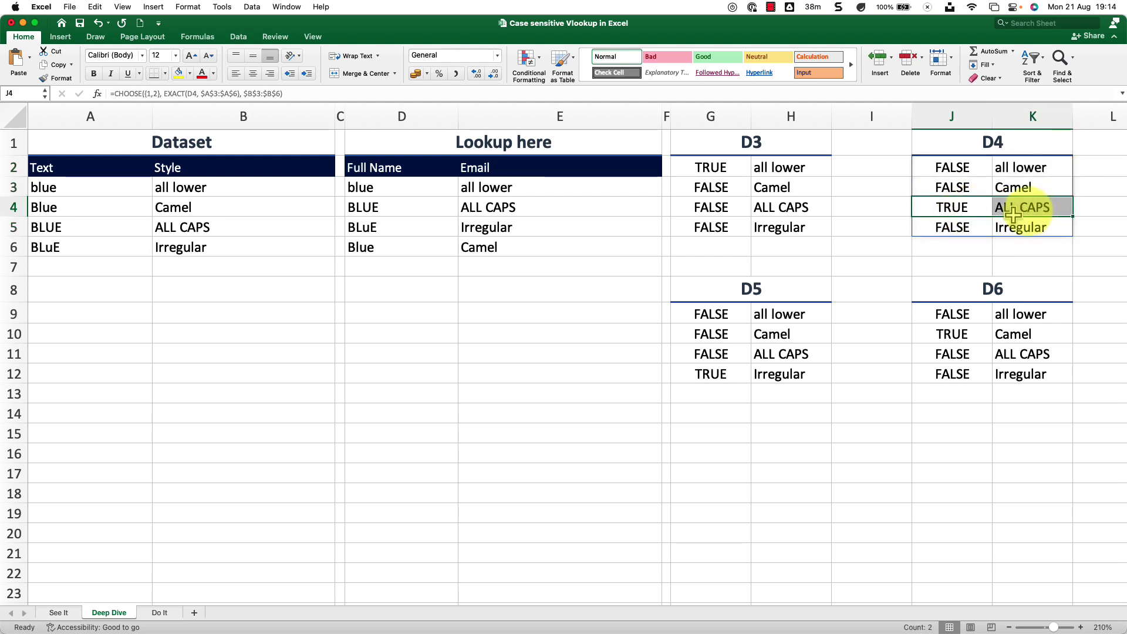
left_click(542, 210)
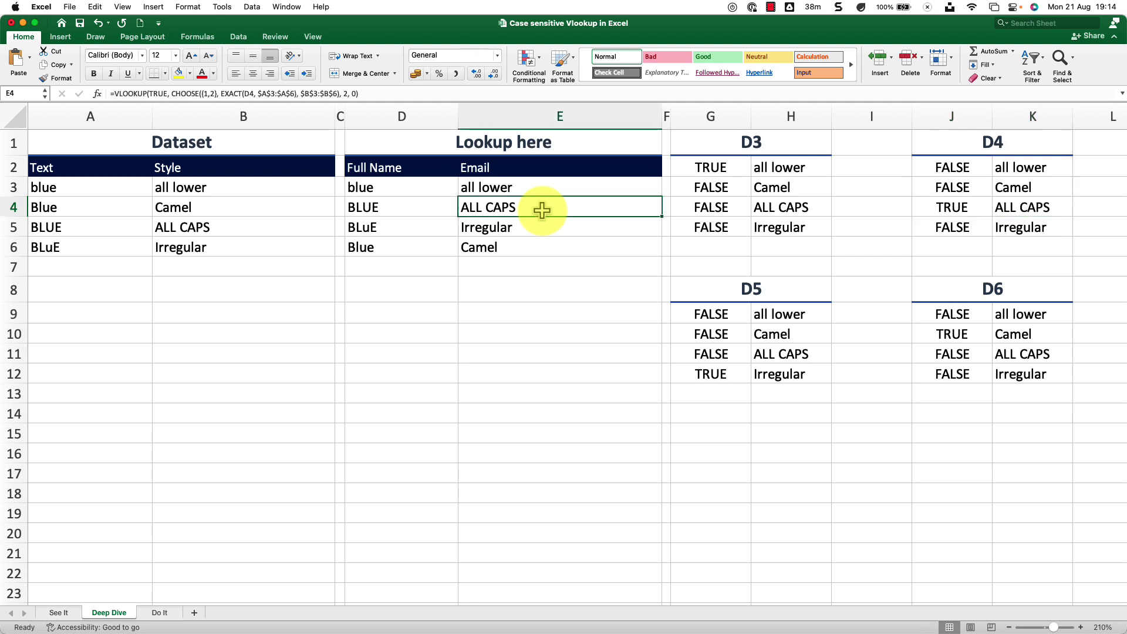
left_click(430, 227)
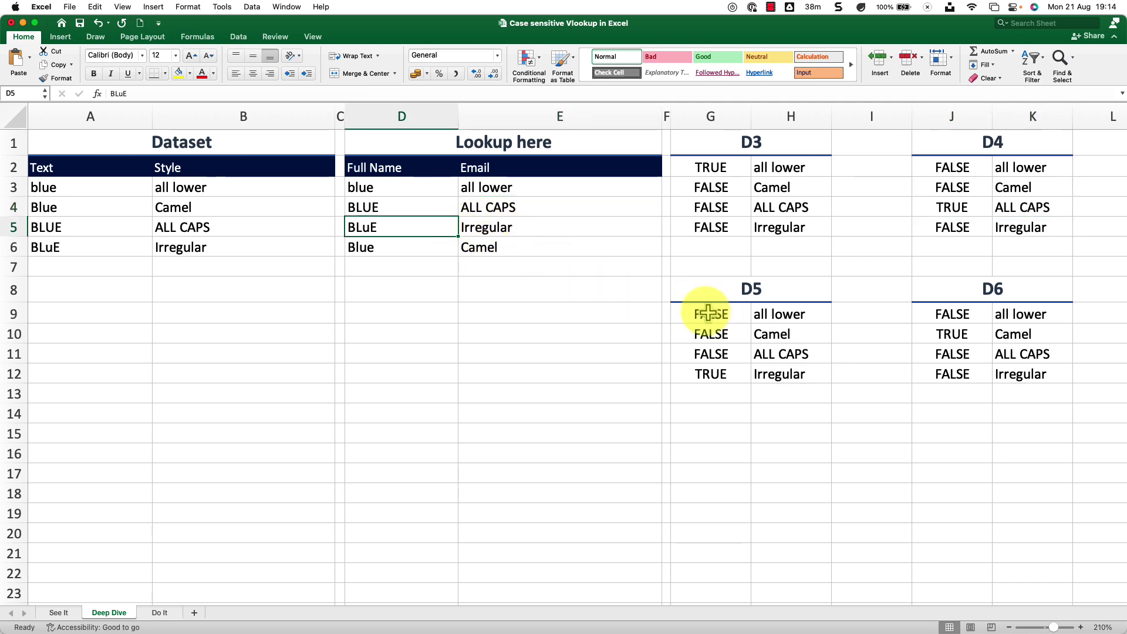
left_click_drag(712, 308, 779, 378)
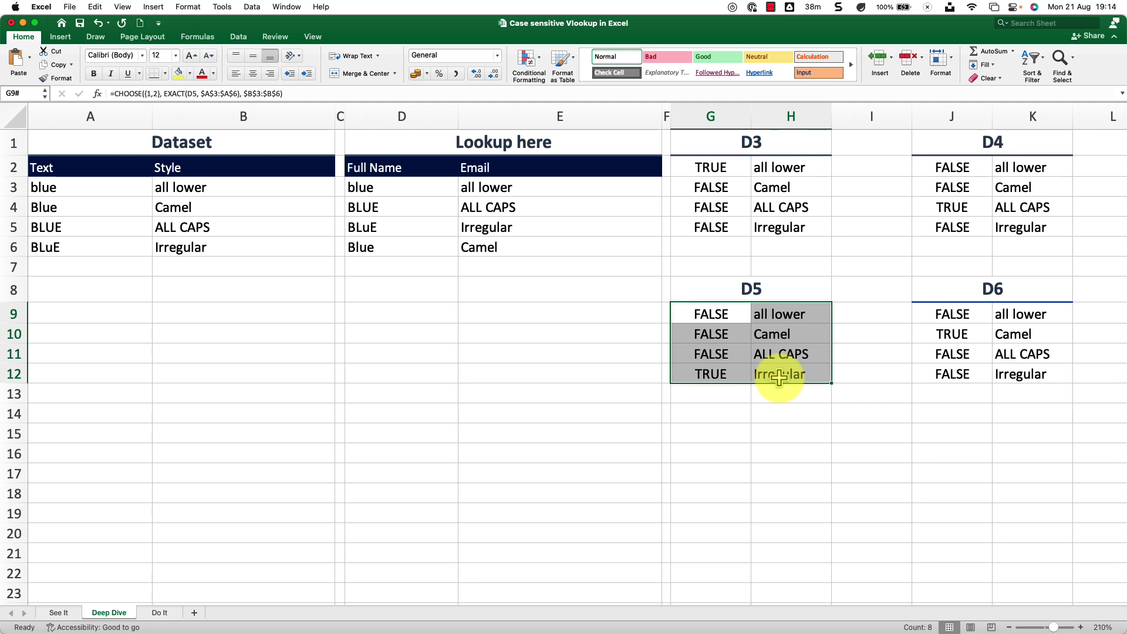
left_click(712, 373)
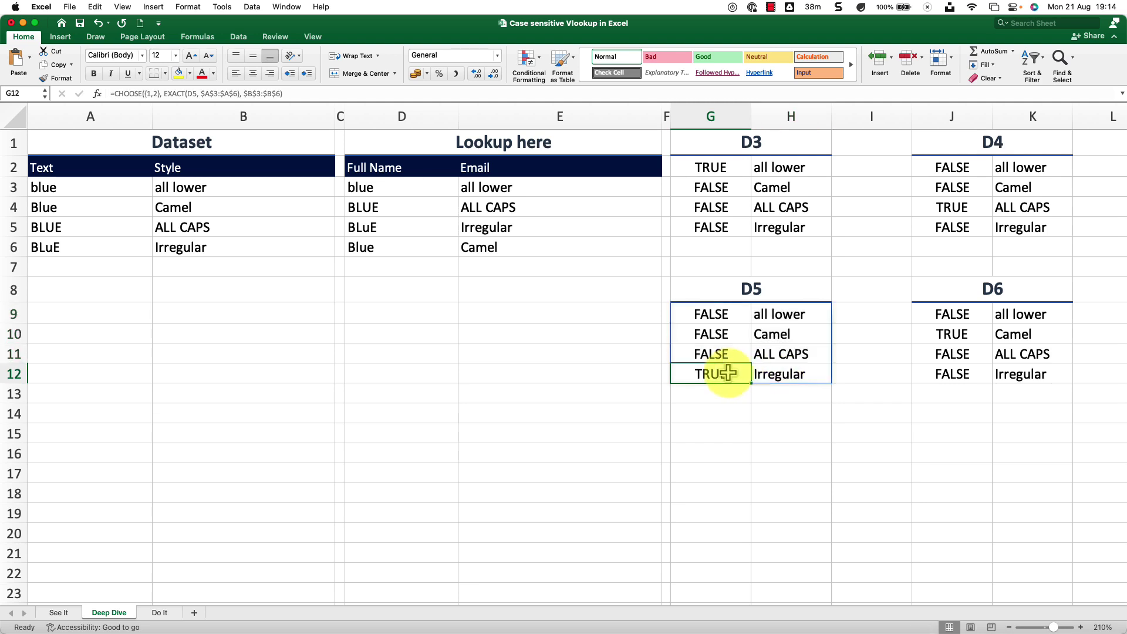
left_click(782, 370)
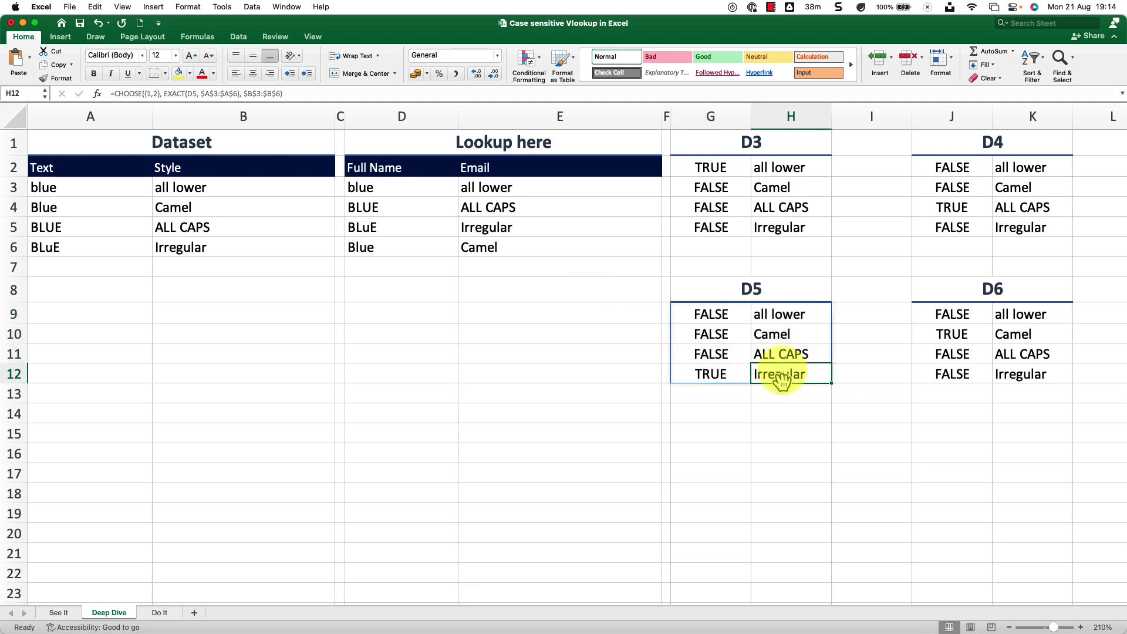
left_click(524, 228)
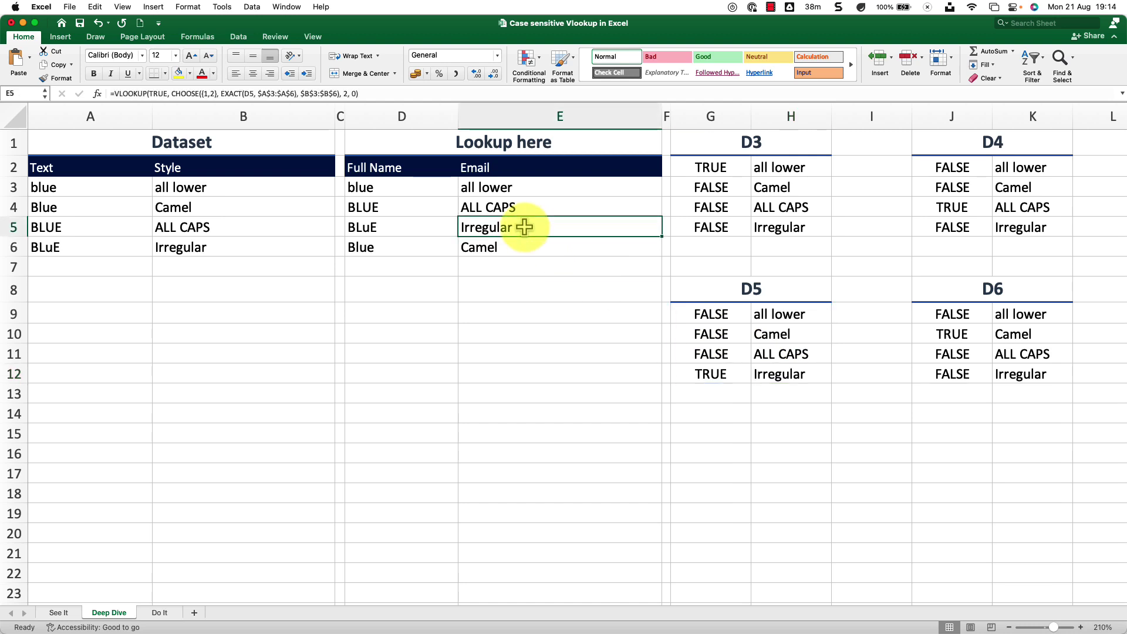
left_click_drag(951, 314, 999, 373)
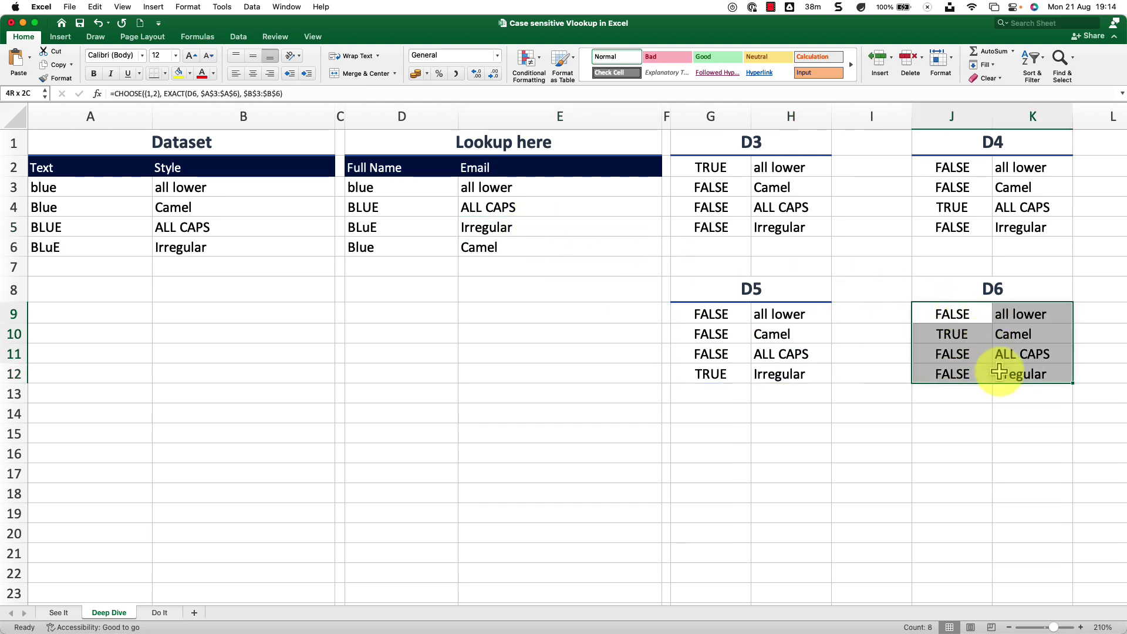
left_click(1008, 333)
left_click_drag(969, 332, 1020, 334)
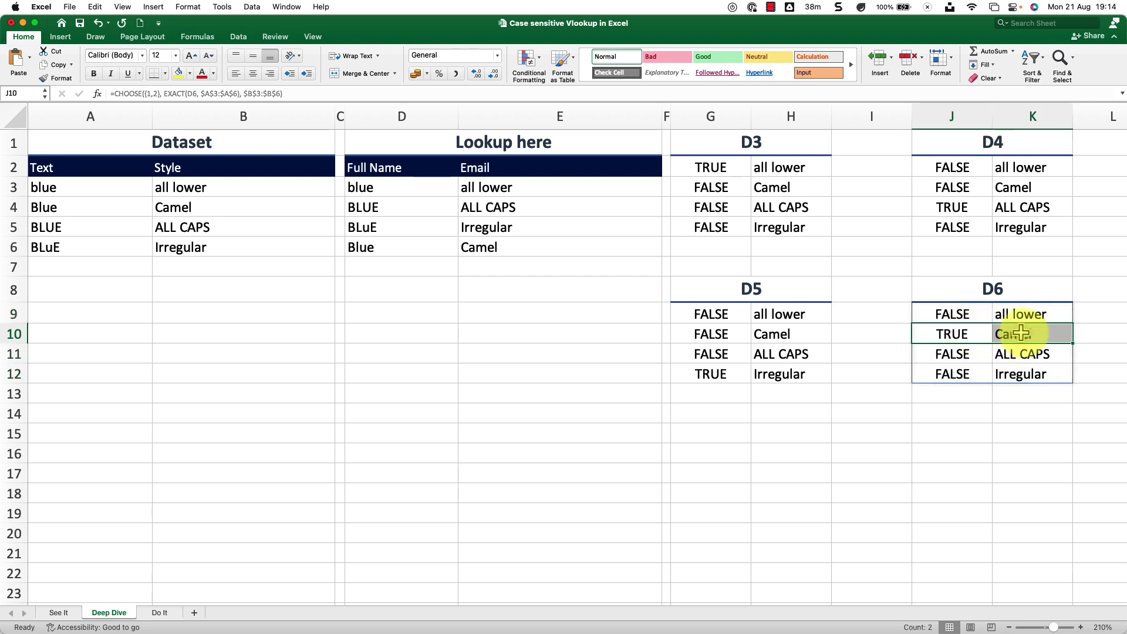
left_click(1027, 333)
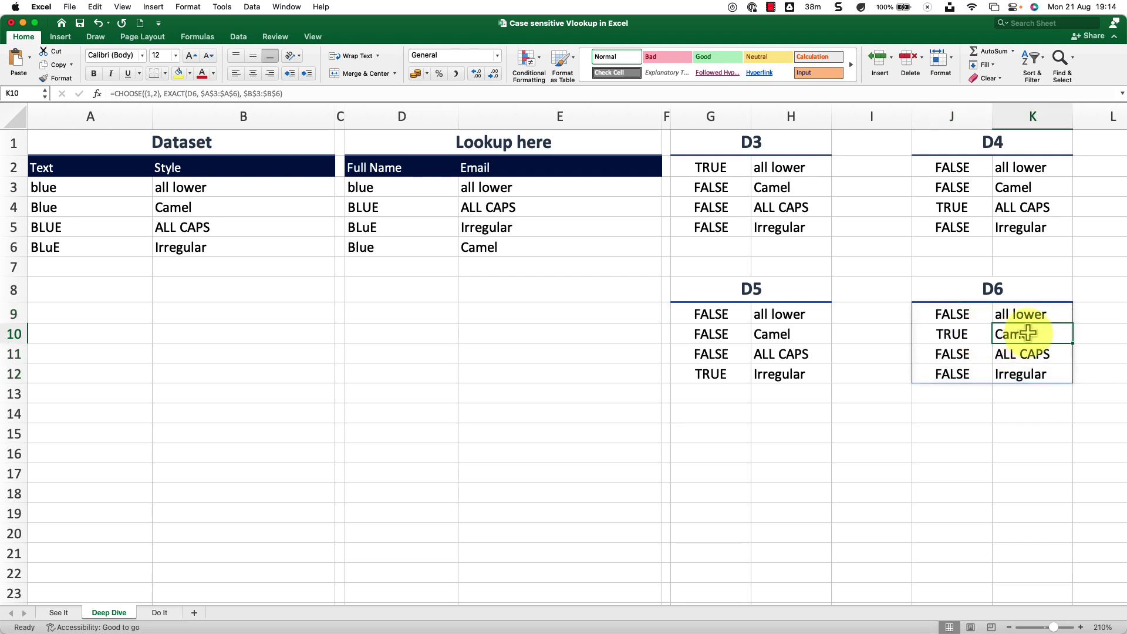
left_click(544, 247)
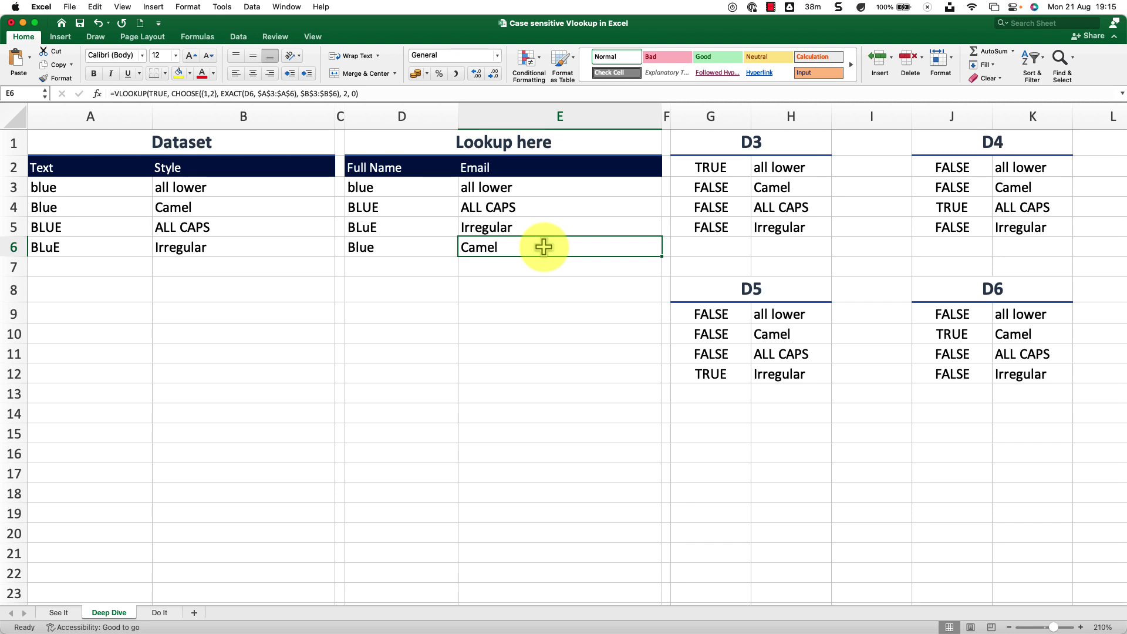
Switch to the Do It sheet with its 12-row Text/Style dataset and empty lookup Style column
left_click(160, 613)
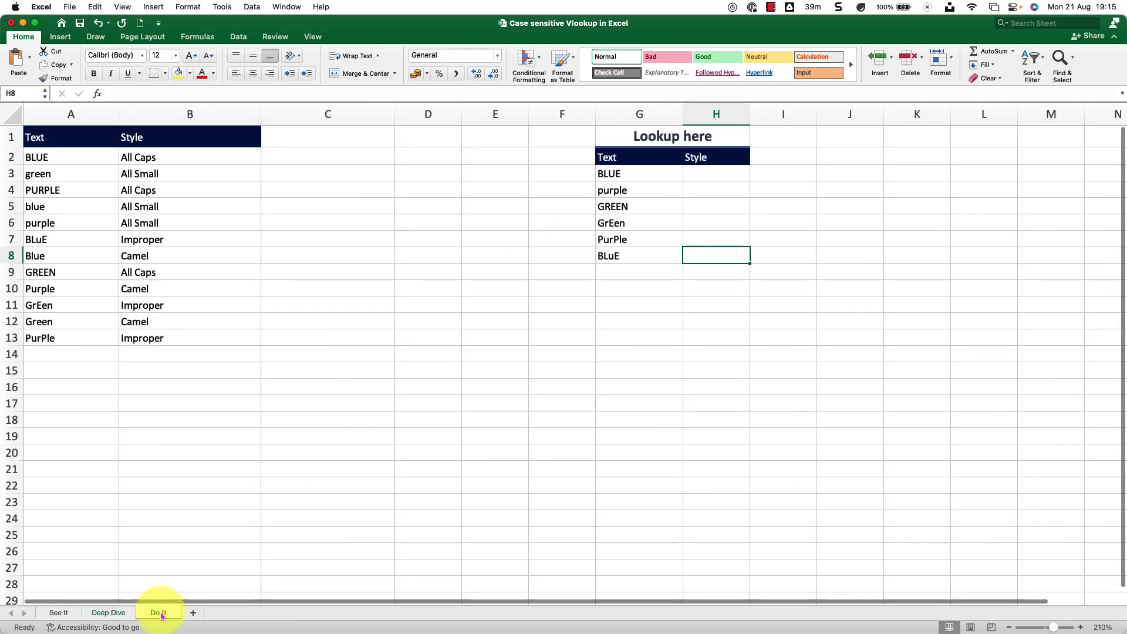